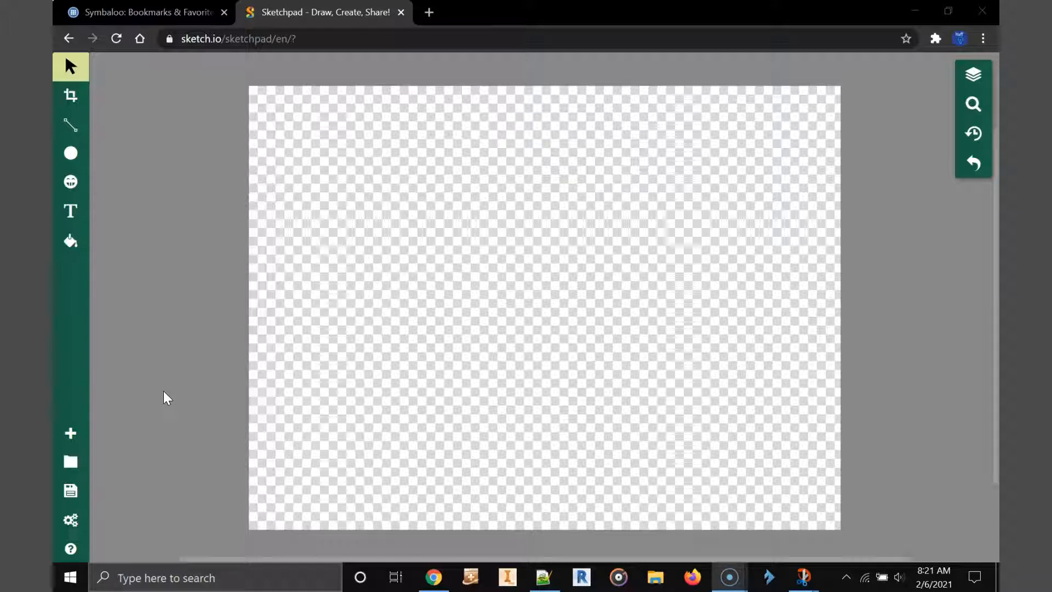
Step: Create a new 800 x 600 px document with the Graph Paper background
left_click(71, 433)
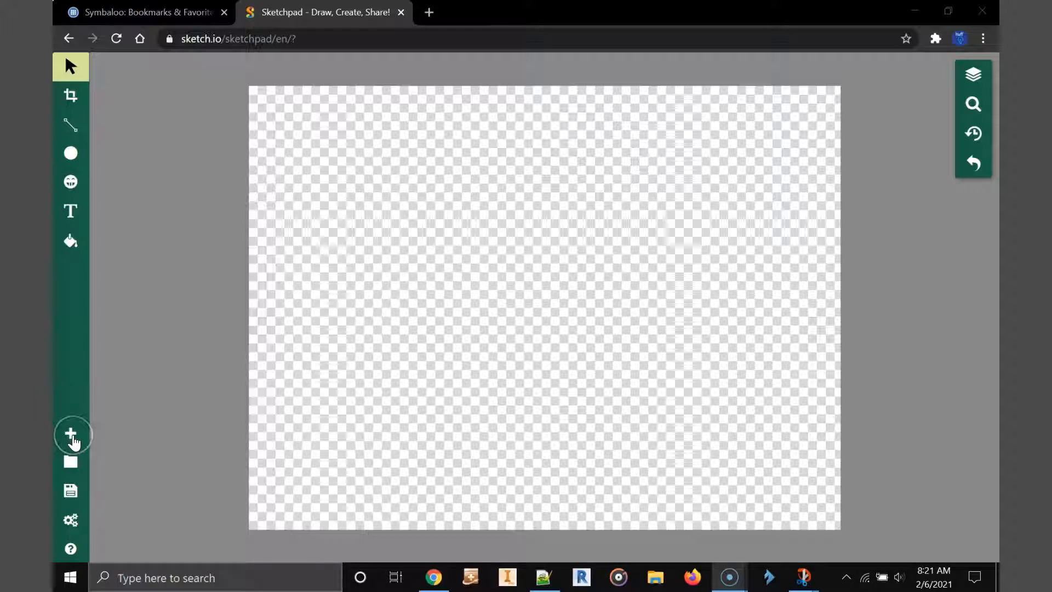
left_click(73, 442)
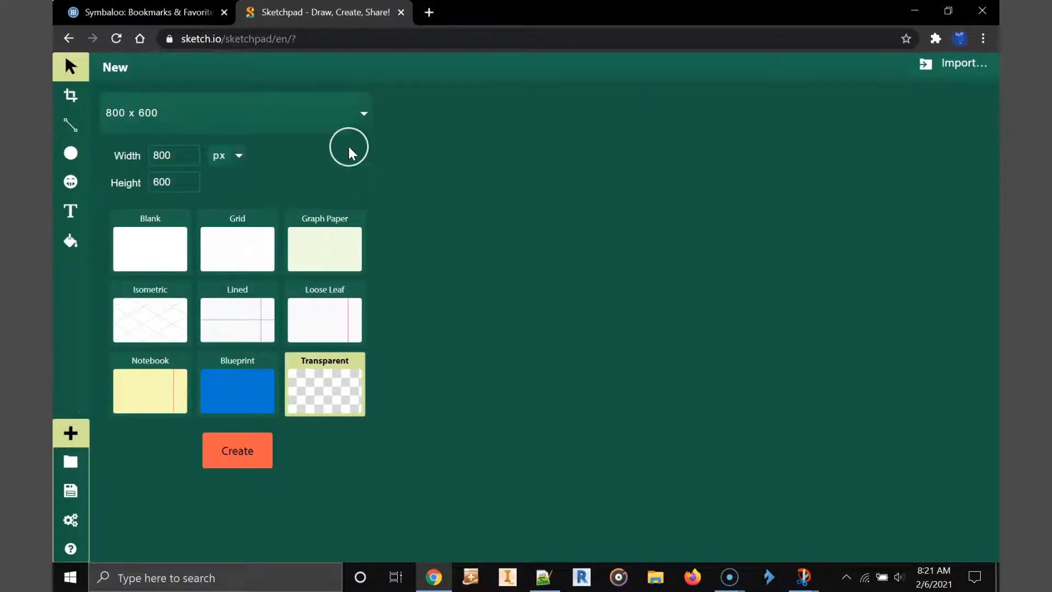
left_click(366, 113)
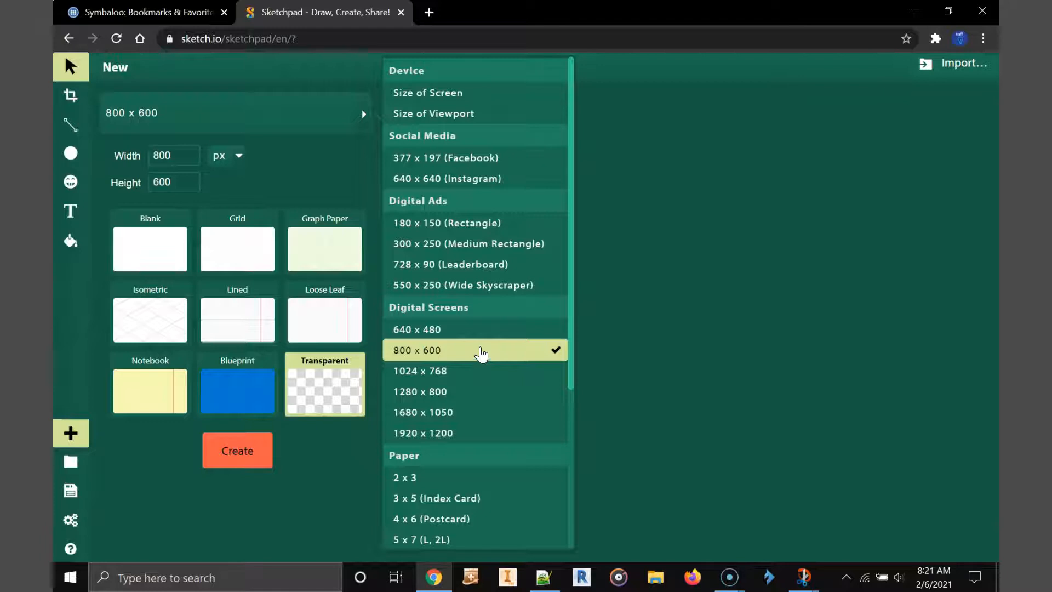
left_click(480, 350)
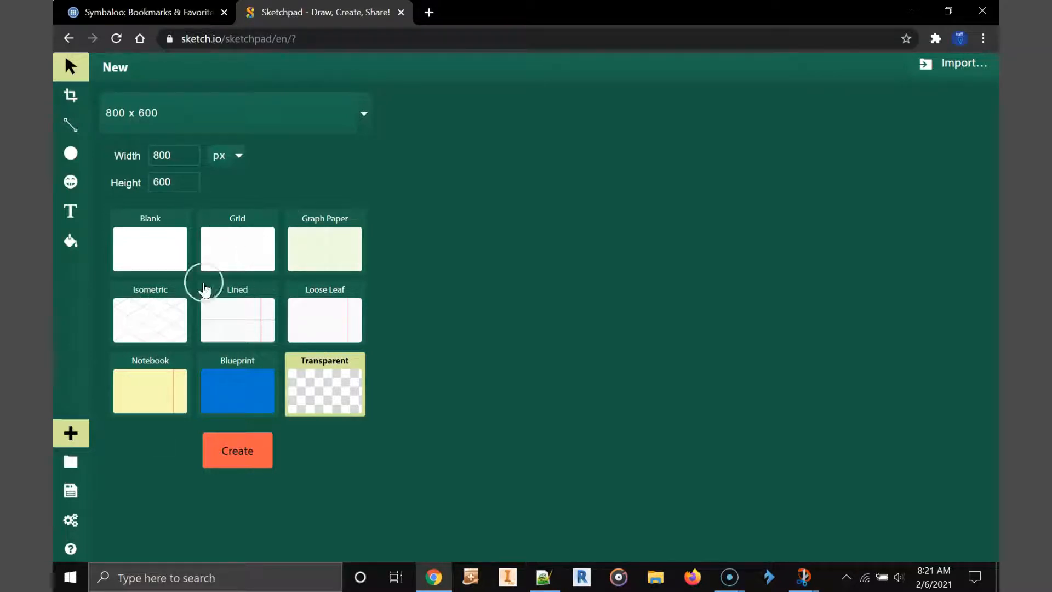
left_click(326, 245)
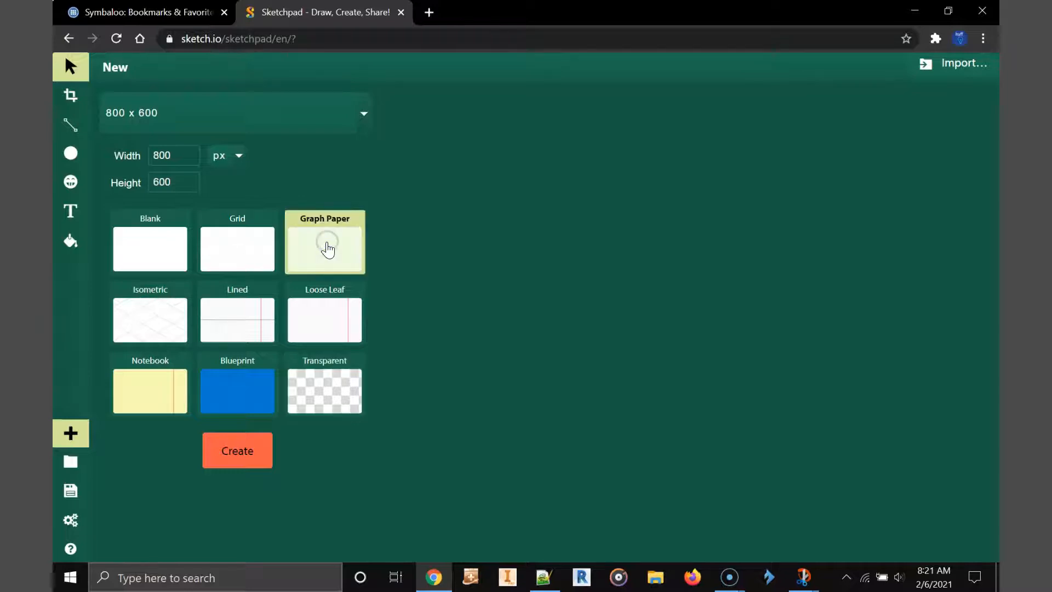
left_click(240, 448)
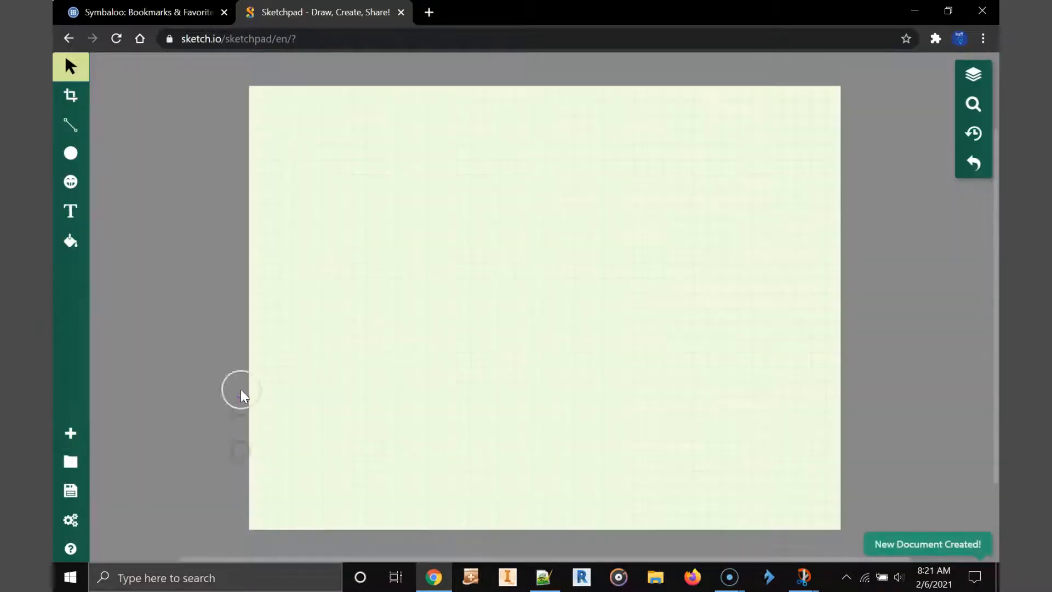
Step: Import the floor plan image "plumbing plan 2.png" from the Pictures subfolder "a" as a new layer
left_click(974, 76)
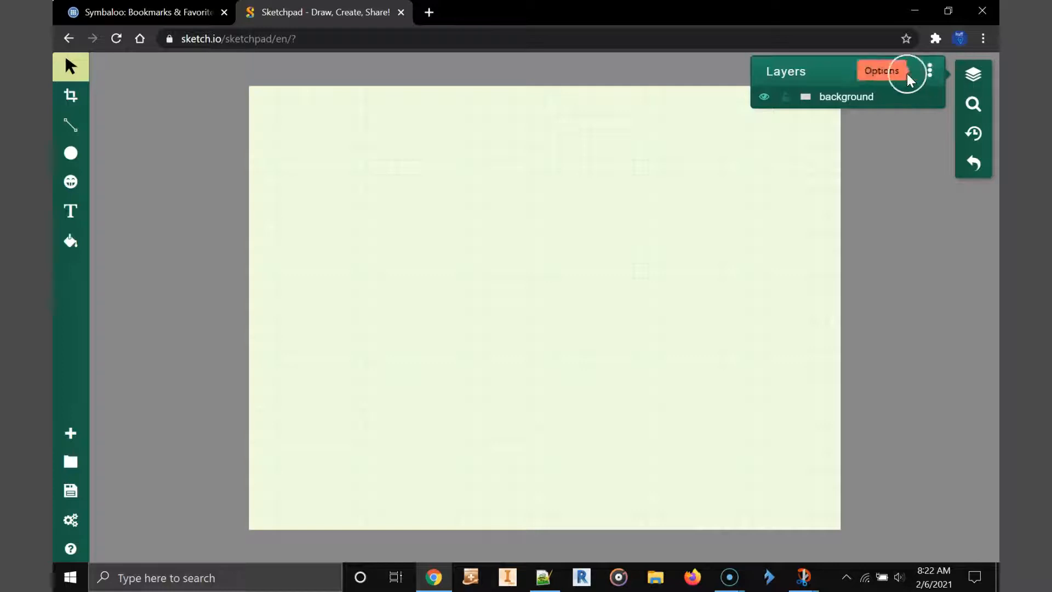
left_click(869, 70)
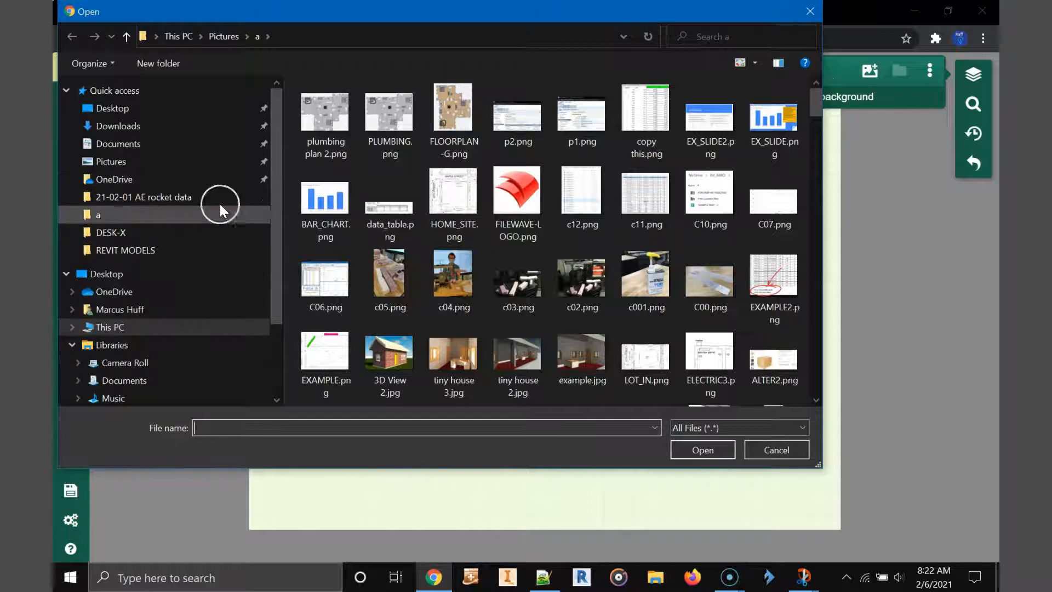
left_click(322, 119)
left_click(696, 451)
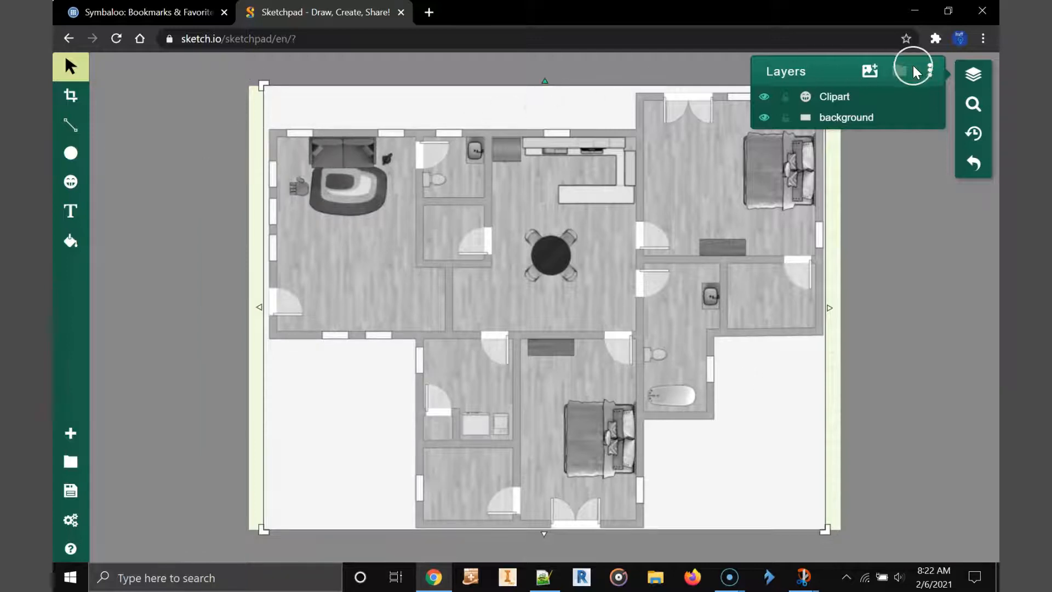
left_click(898, 274)
Step: Lock the imported floor plan image in place on the canvas
left_click(694, 287)
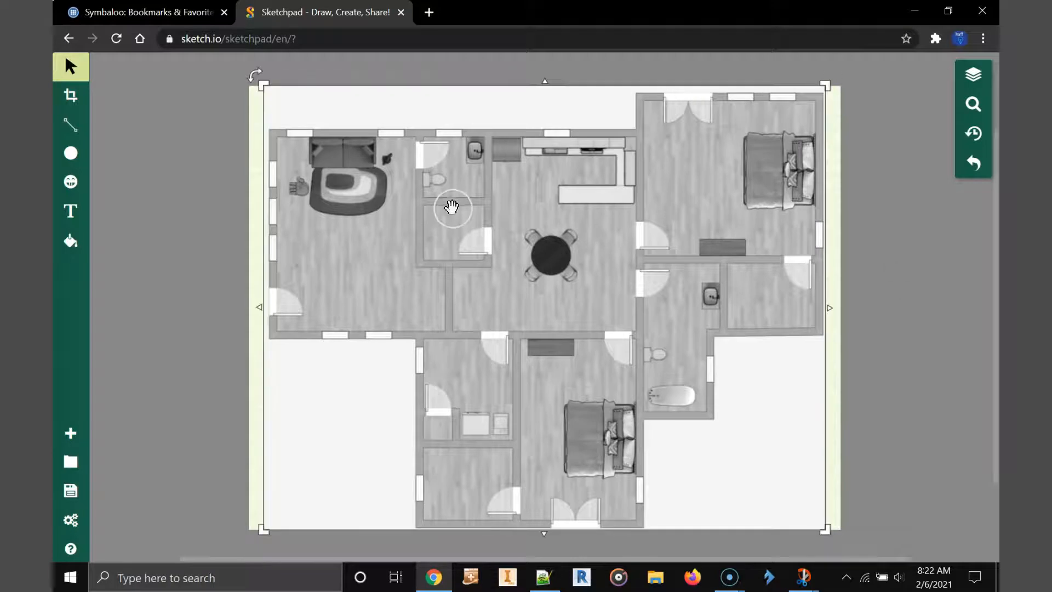
right_click(498, 117)
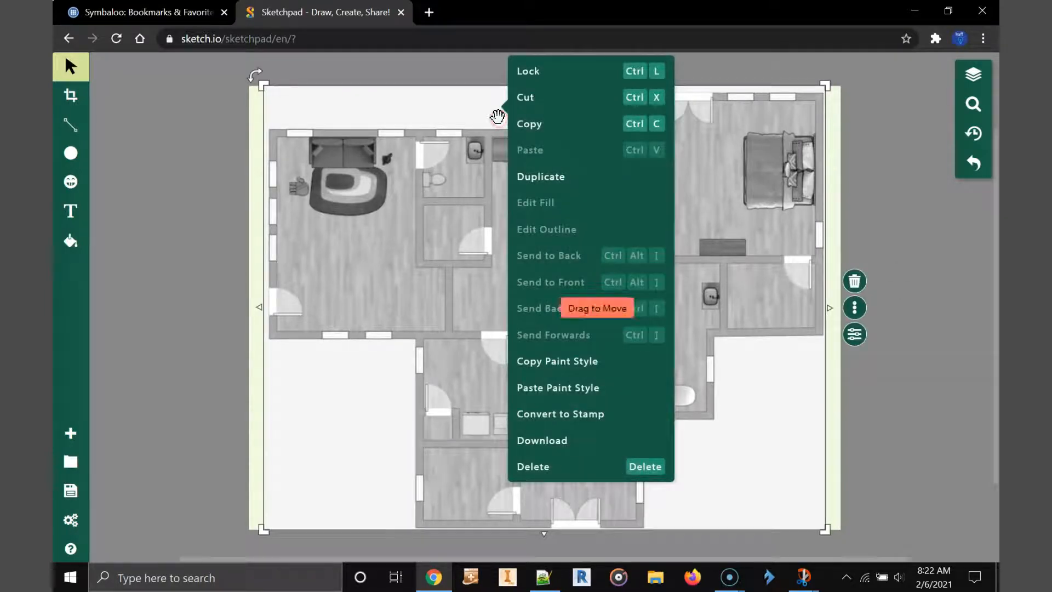
left_click(603, 73)
left_click(429, 326)
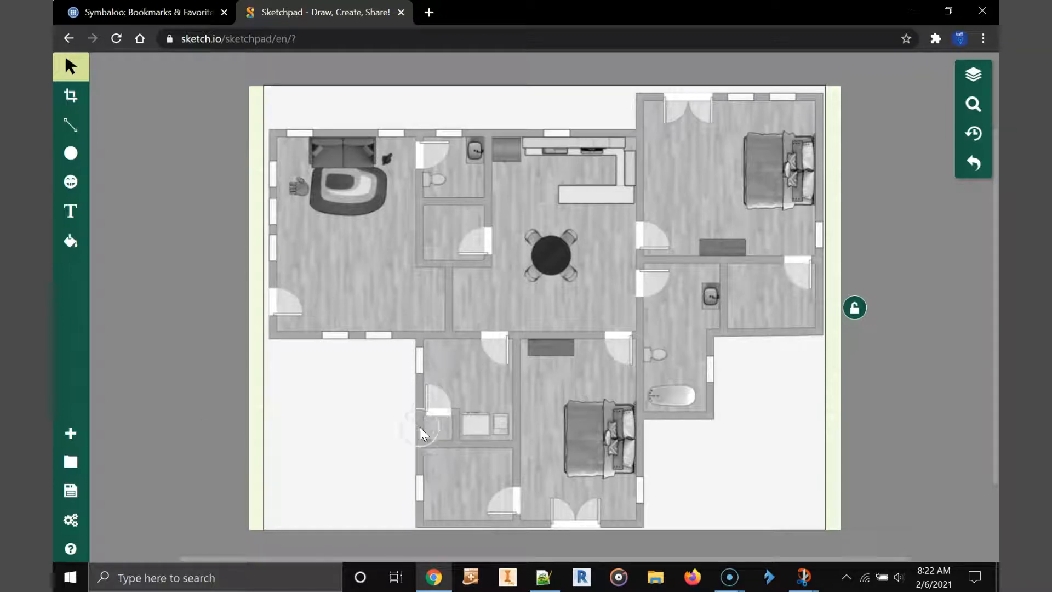
Step: Draw a small white circle with a 2 px black outline in the small closet beside the laundry appliances
left_click(73, 158)
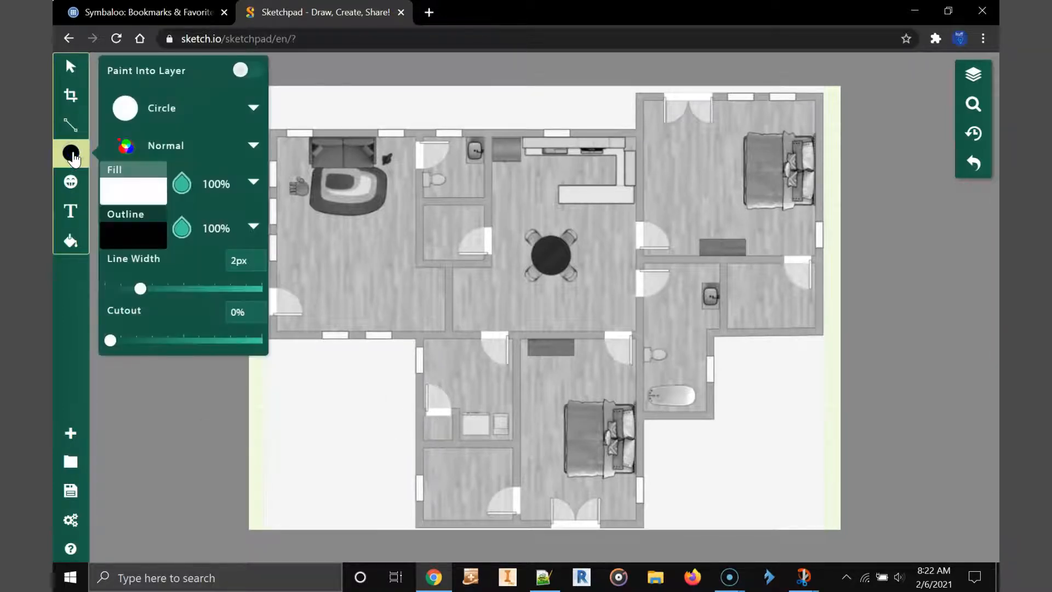
left_click(187, 115)
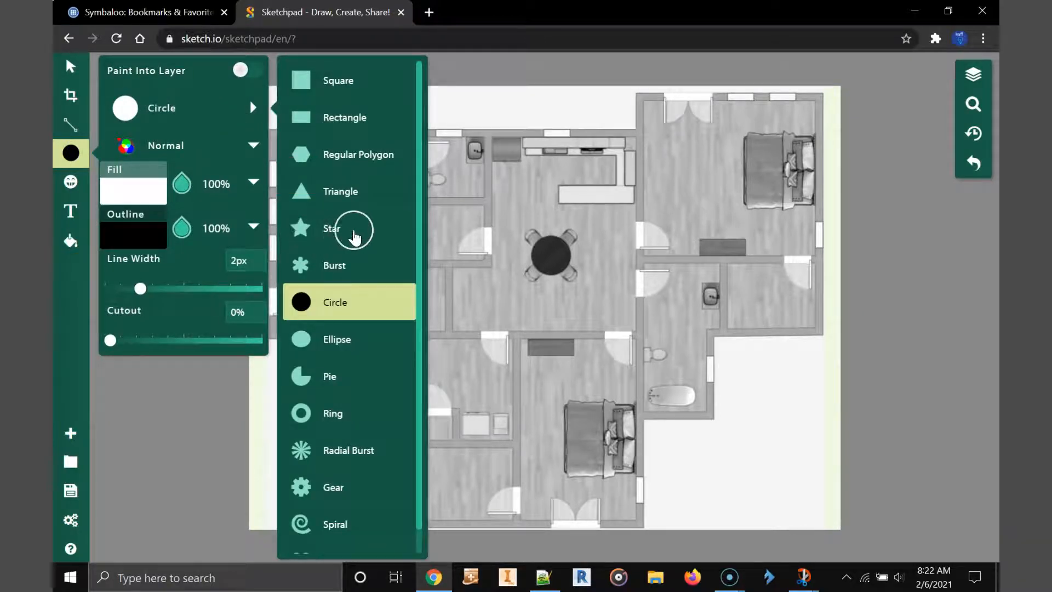
left_click(295, 302)
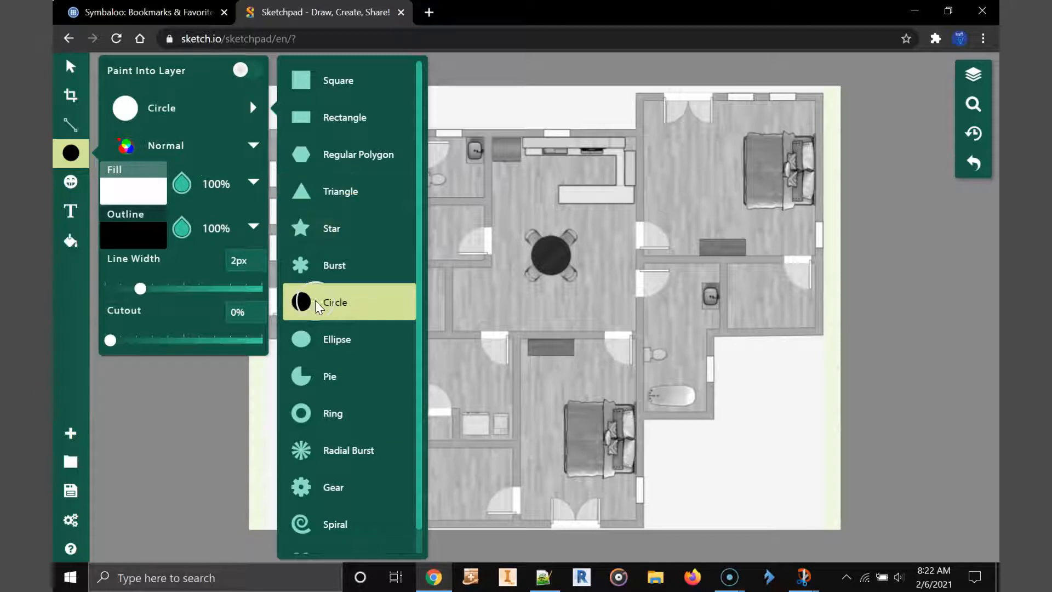
left_click(140, 189)
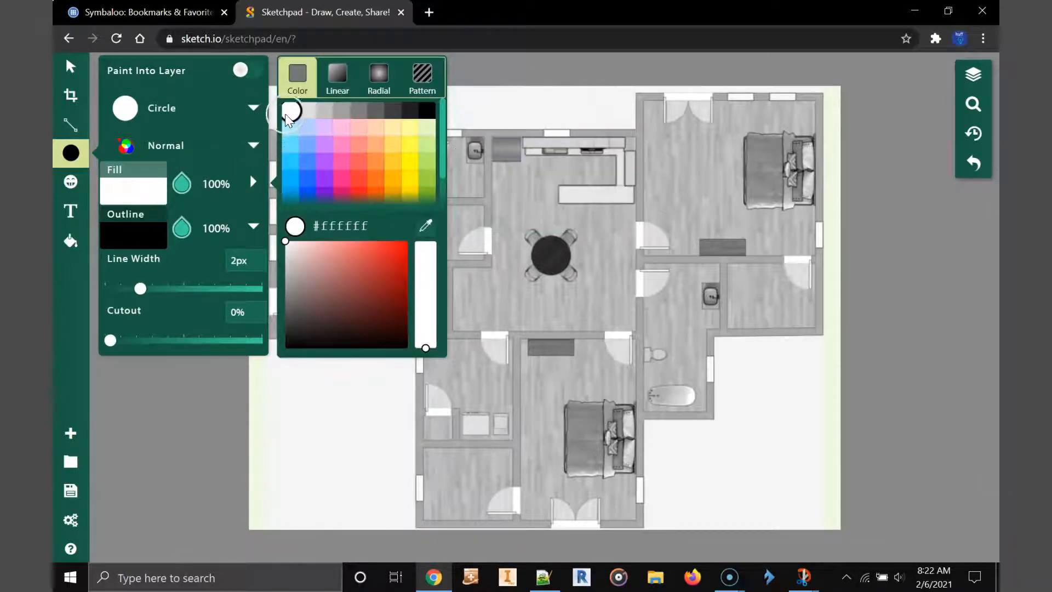
left_click(129, 234)
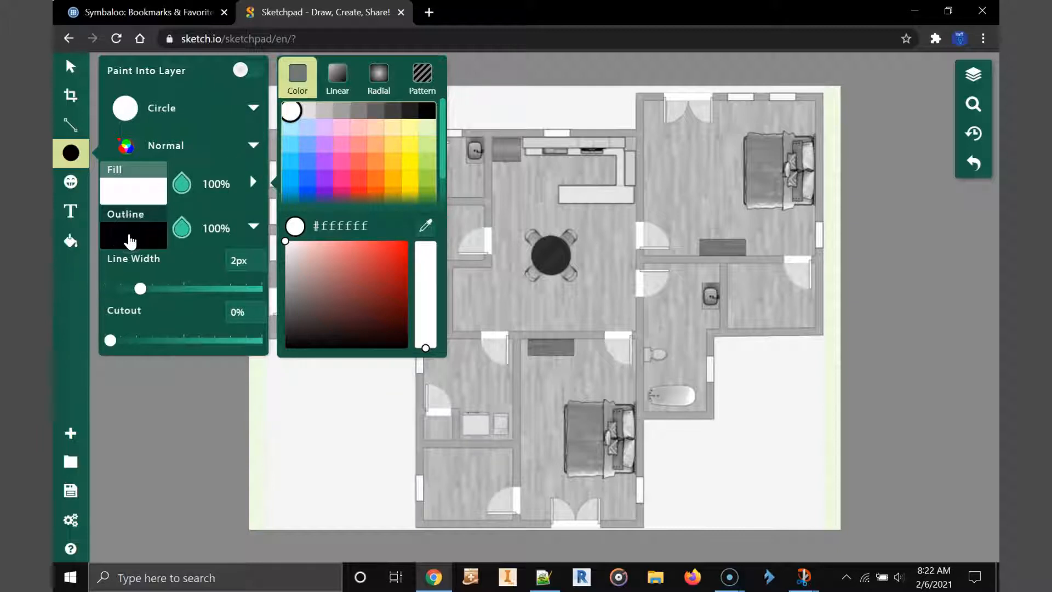
left_click(237, 260)
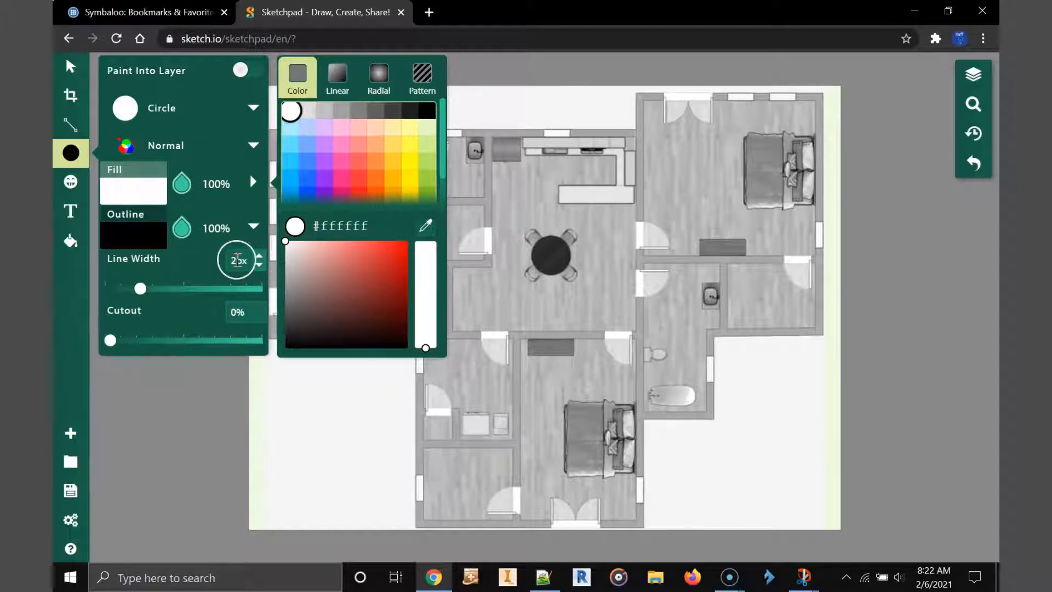
left_click(199, 201)
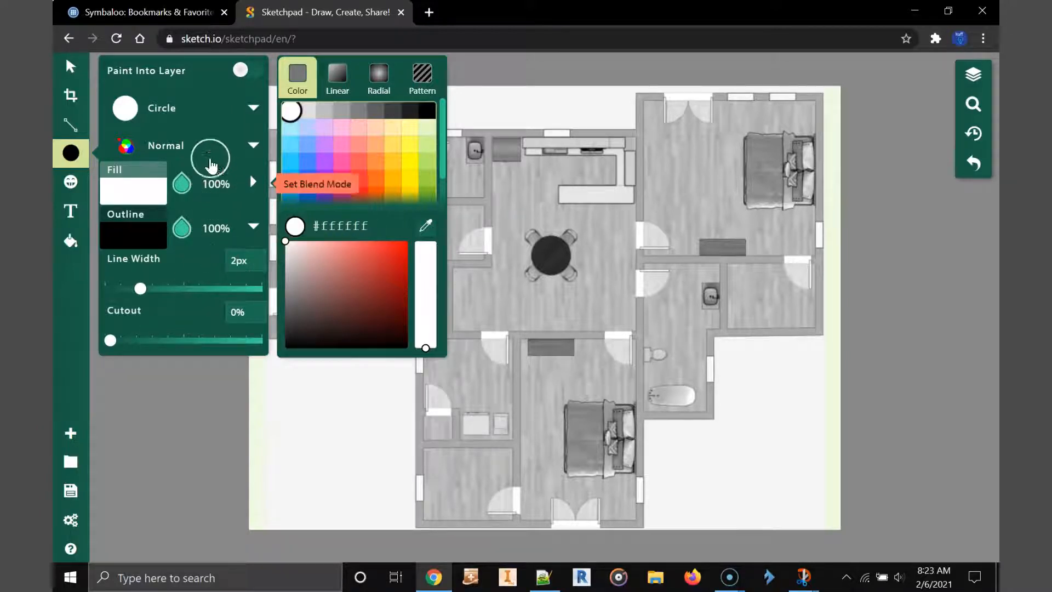
left_click(80, 153)
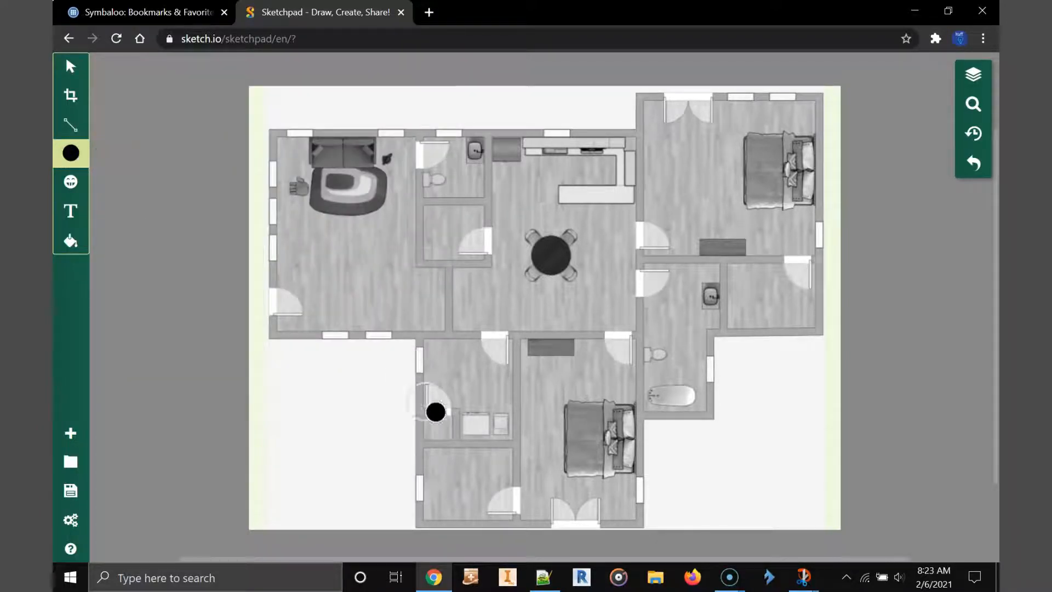
mouse_move(366, 391)
left_mouse_down()
mouse_move(381, 418)
mouse_move(437, 429)
left_mouse_up()
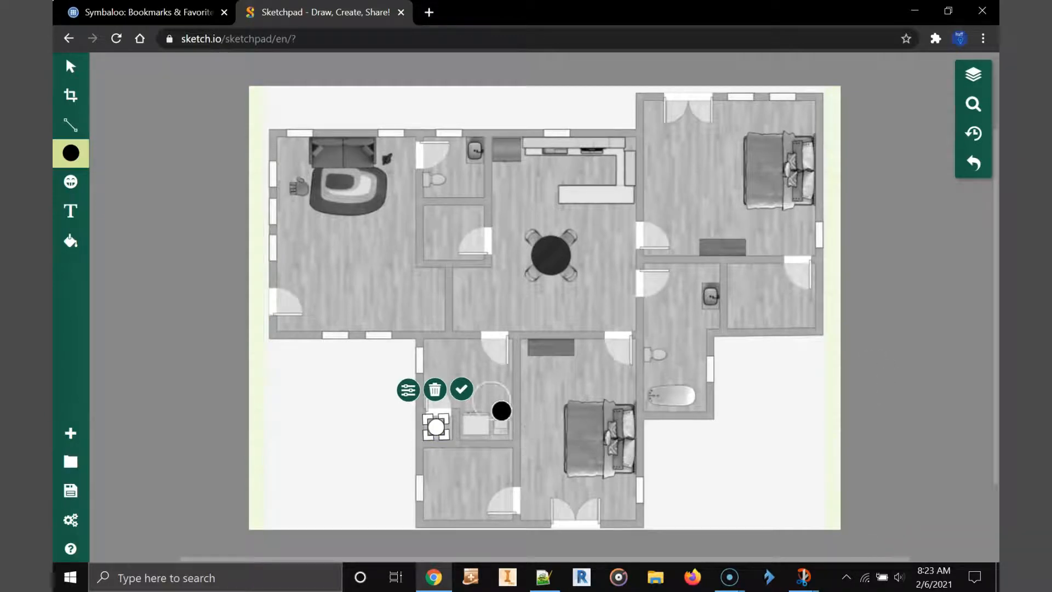
left_click(462, 389)
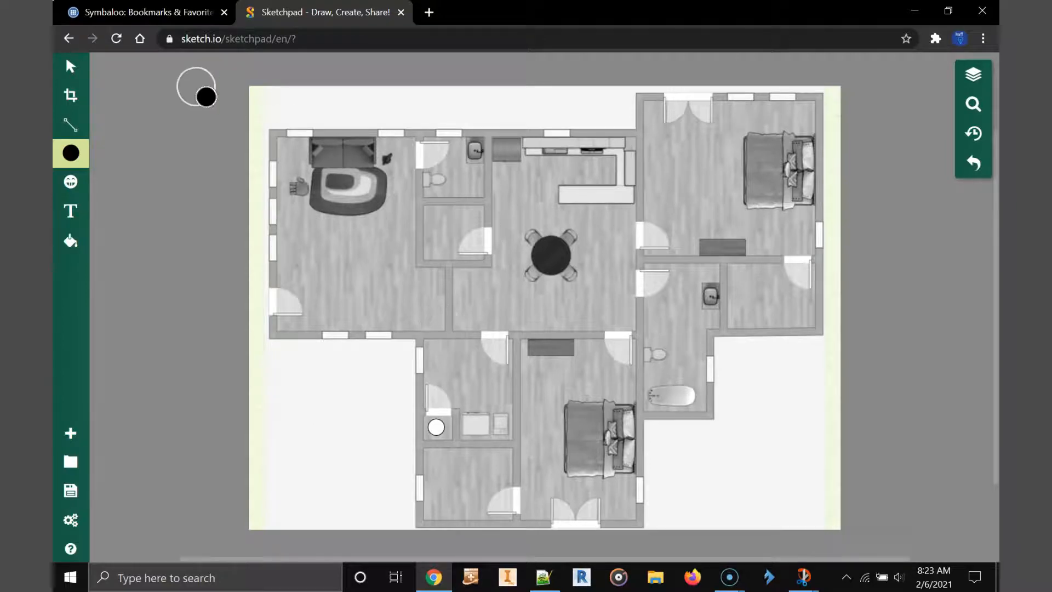
Step: Choose Line as the drawing type, after trying Calligraphy
left_click(73, 129)
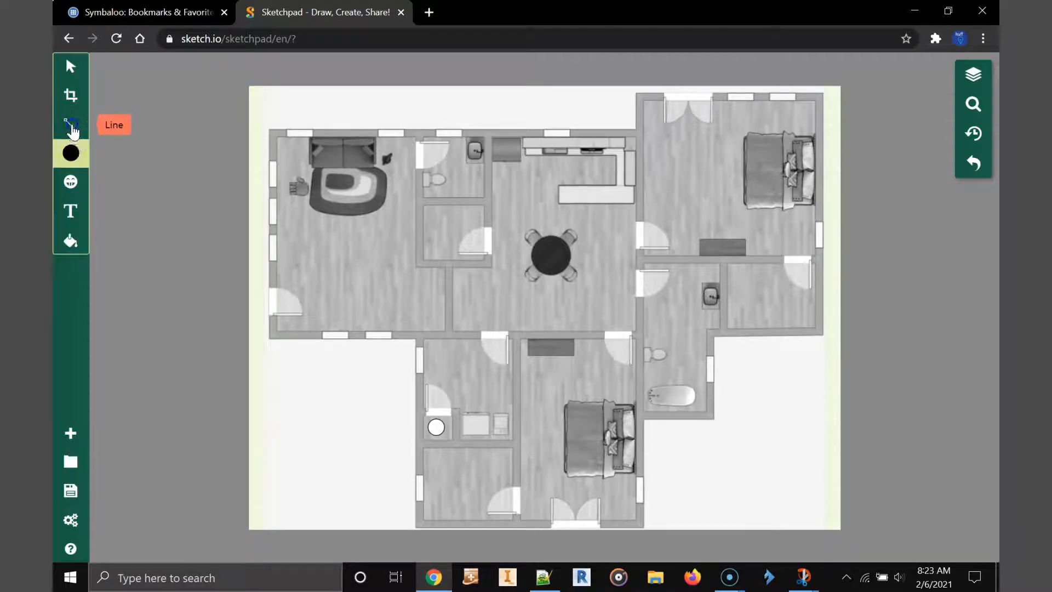
left_click(159, 116)
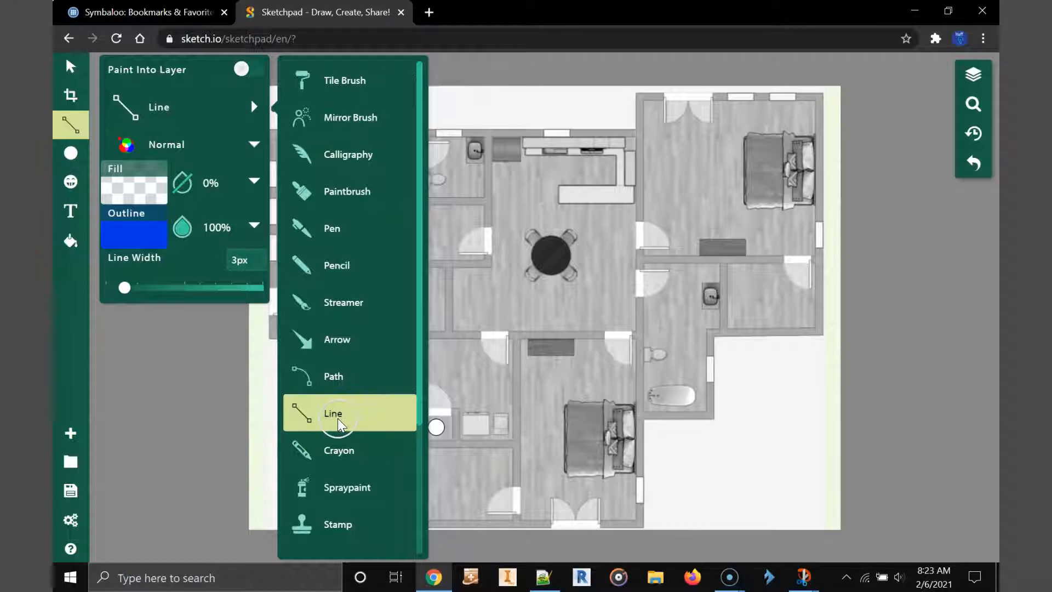
left_click(345, 156)
left_click(127, 116)
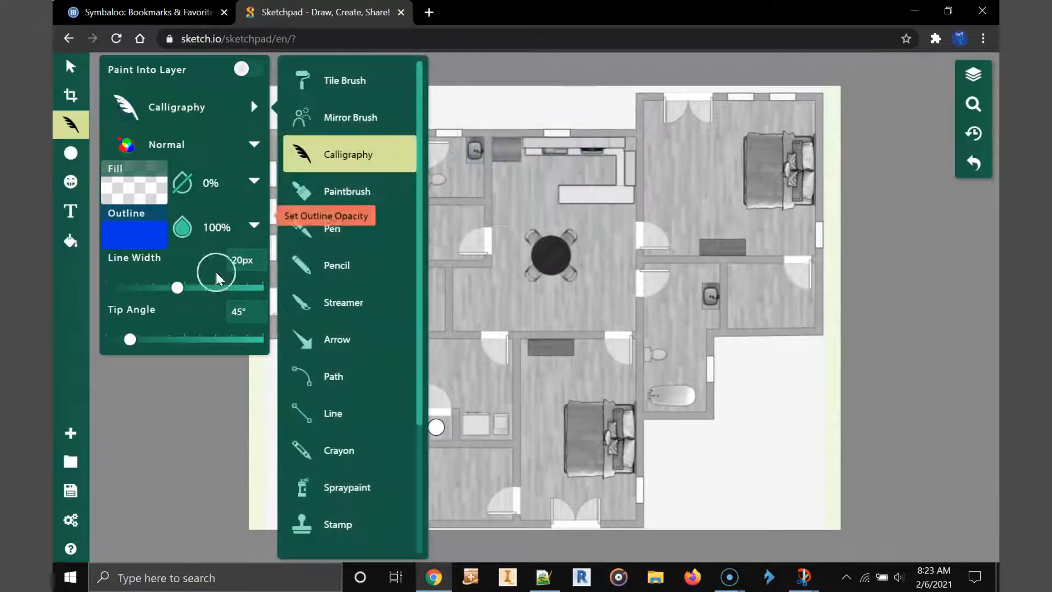
left_click(330, 411)
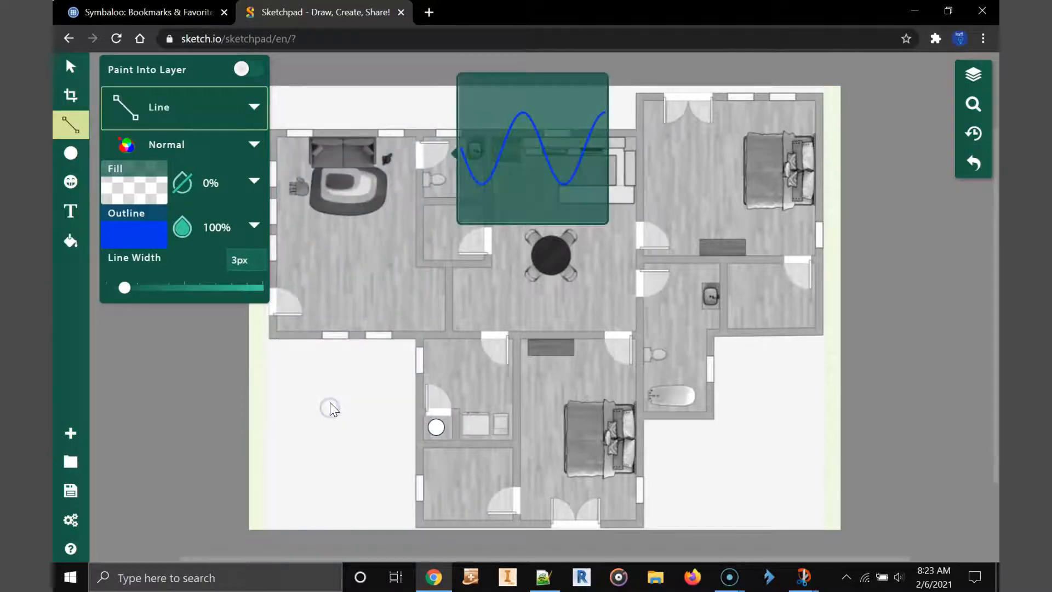
Step: Set the line's outline colour to blue #0036e9 and its width to 3 px, with the Normal blend mode
left_click(163, 146)
left_click(163, 147)
left_click(162, 147)
left_click(136, 236)
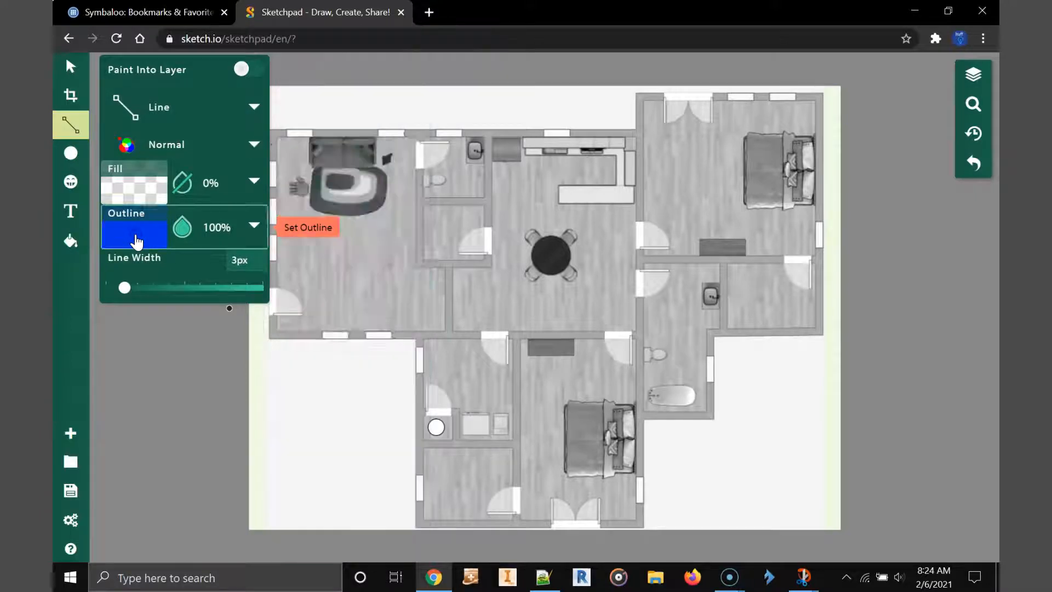
left_click(137, 242)
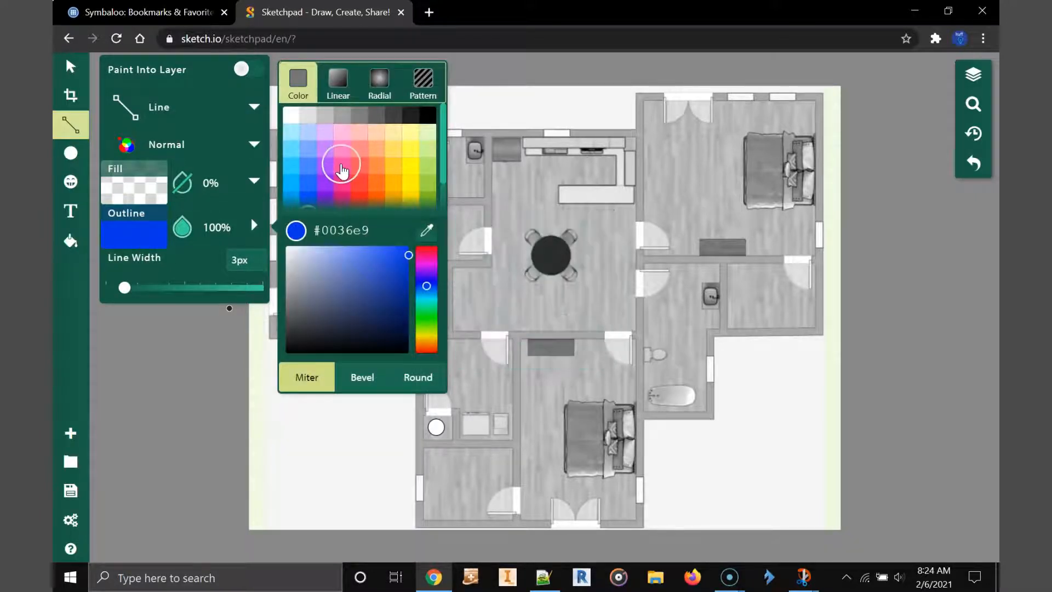
scroll(340, 141, "down", 1)
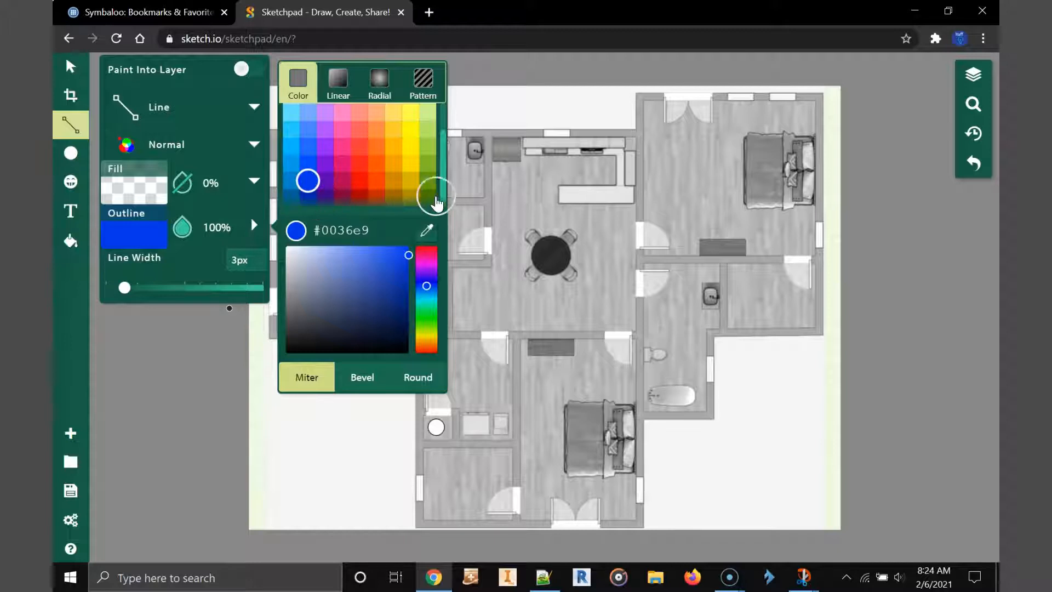
left_click(308, 184)
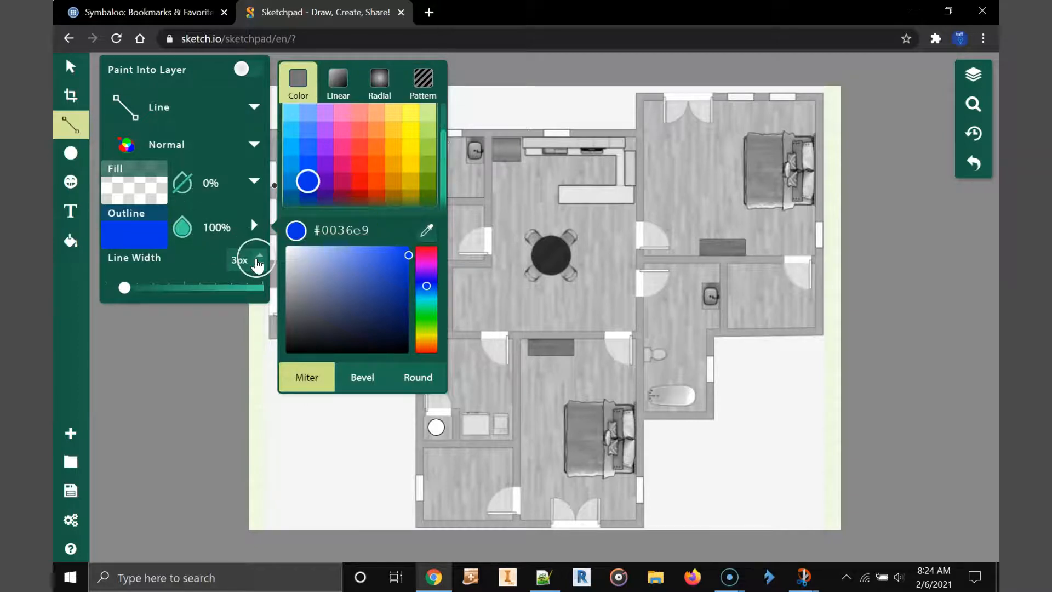
left_click(258, 266)
left_click(259, 254)
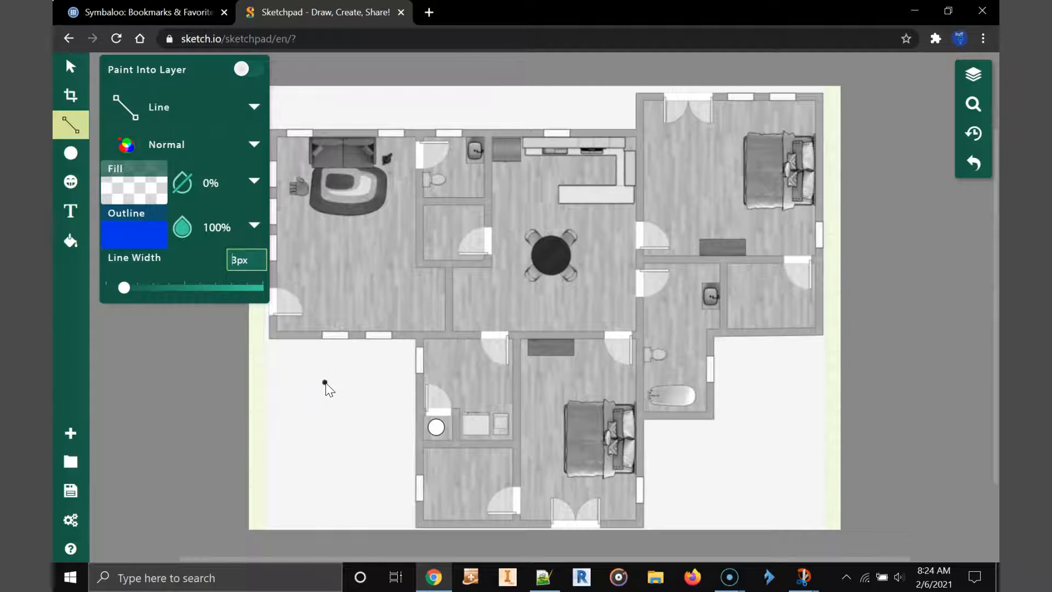
left_click(76, 134)
Step: Zoom in on the rooms around the laundry closet at 2.3x, and return the view to actual size
scroll(200, 399, "up", 2)
scroll(237, 387, "down", 4)
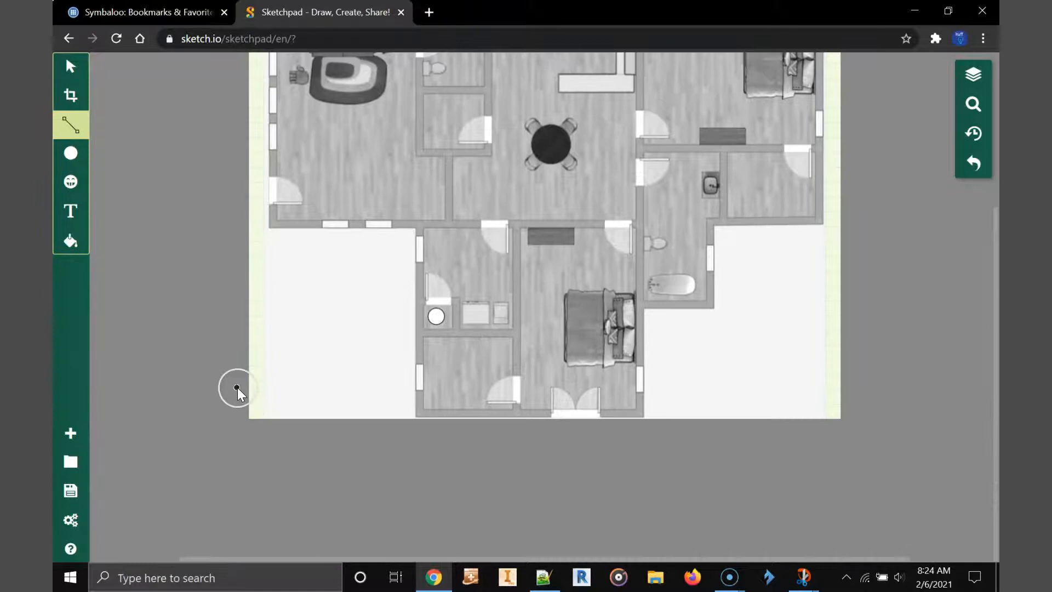
left_click(975, 105)
left_click_drag(931, 169, 926, 162)
scroll(542, 324, "up", 3)
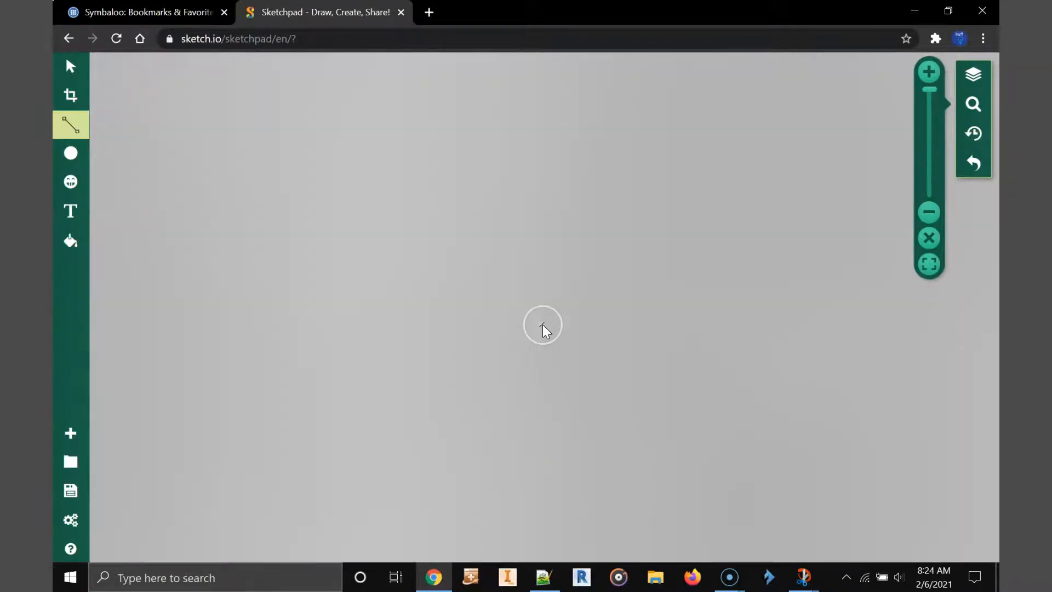
left_click_drag(913, 94, 929, 156)
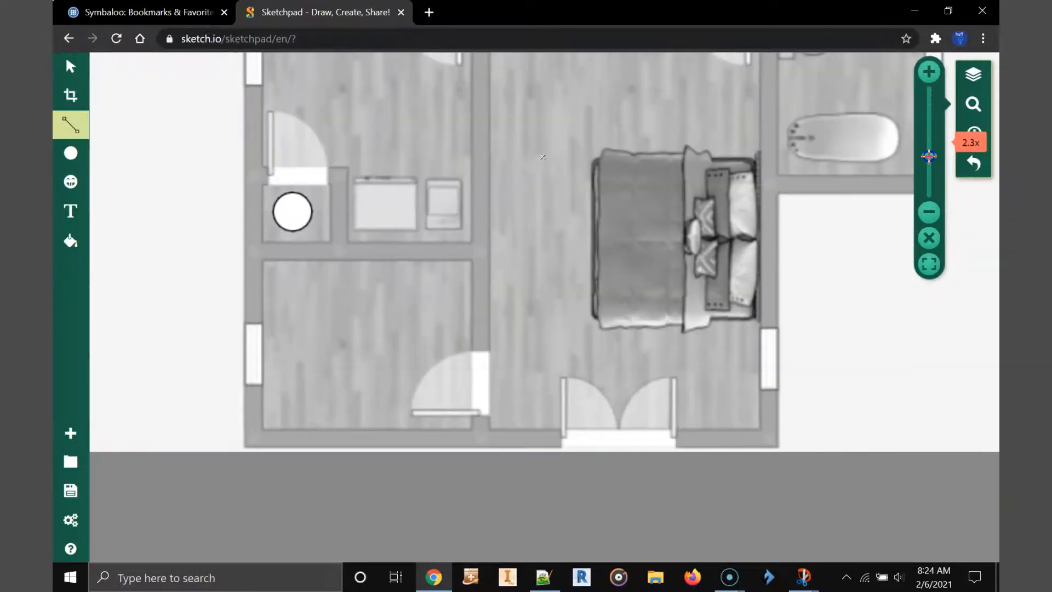
left_click(930, 239)
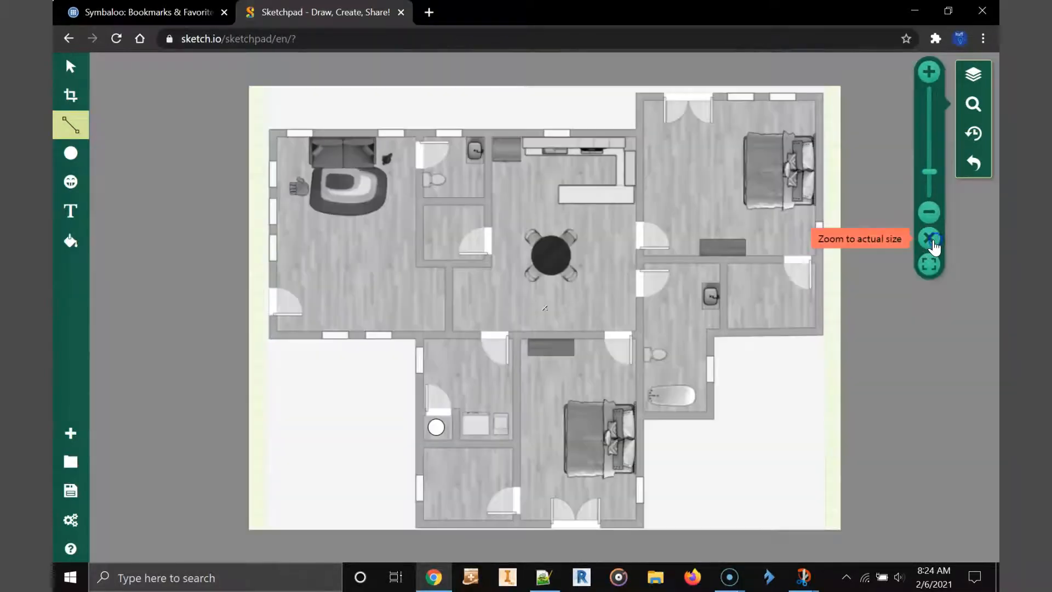
Step: View the floor plan at 1.5x and examine where the laundry, bathroom and kitchen fixtures sit relative to the walls
left_click_drag(928, 180, 928, 164)
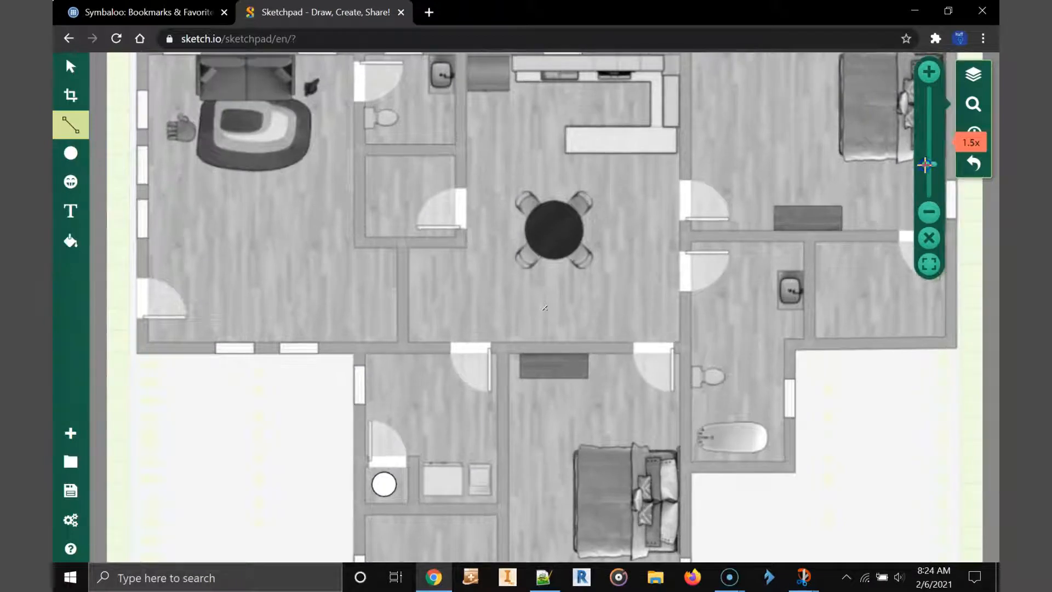
scroll(610, 373, "down", 3)
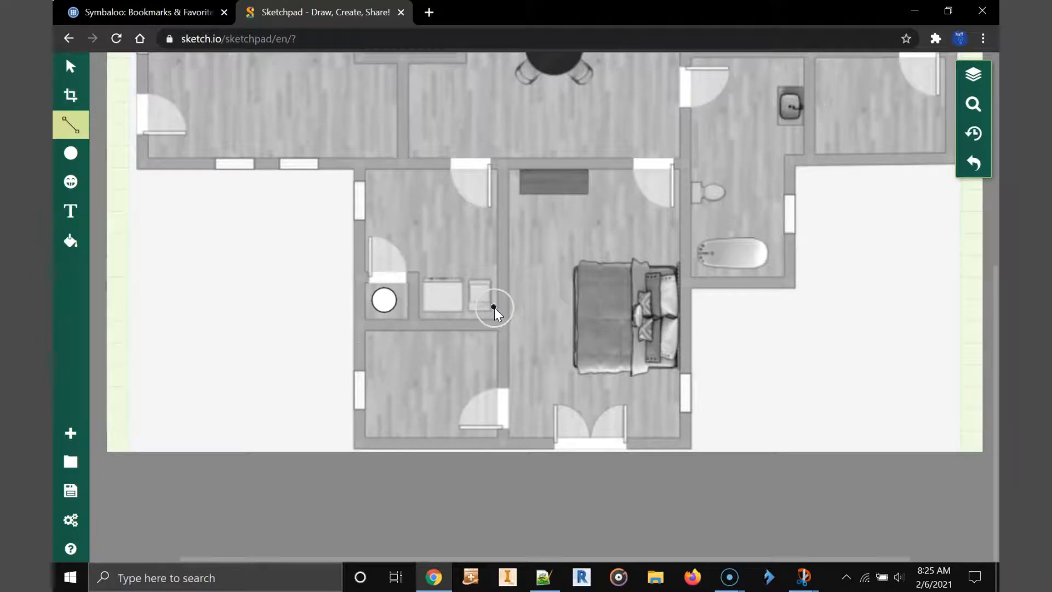
scroll(502, 308, "up", 5)
scroll(501, 314, "down", 5)
scroll(382, 312, "up", 4)
scroll(380, 310, "down", 2)
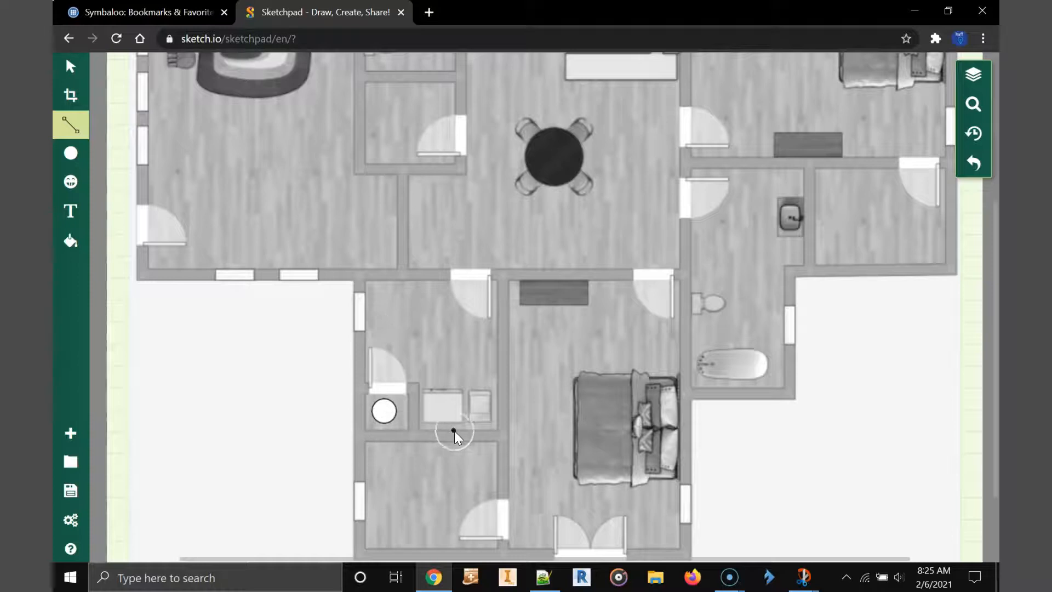
scroll(470, 432, "up", 2)
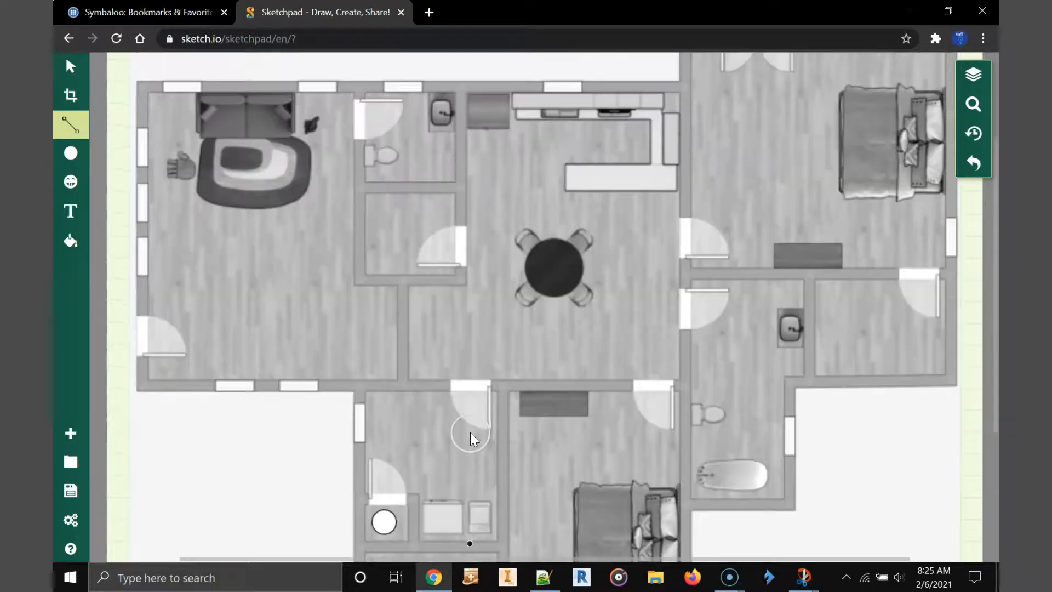
scroll(469, 430, "down", 2)
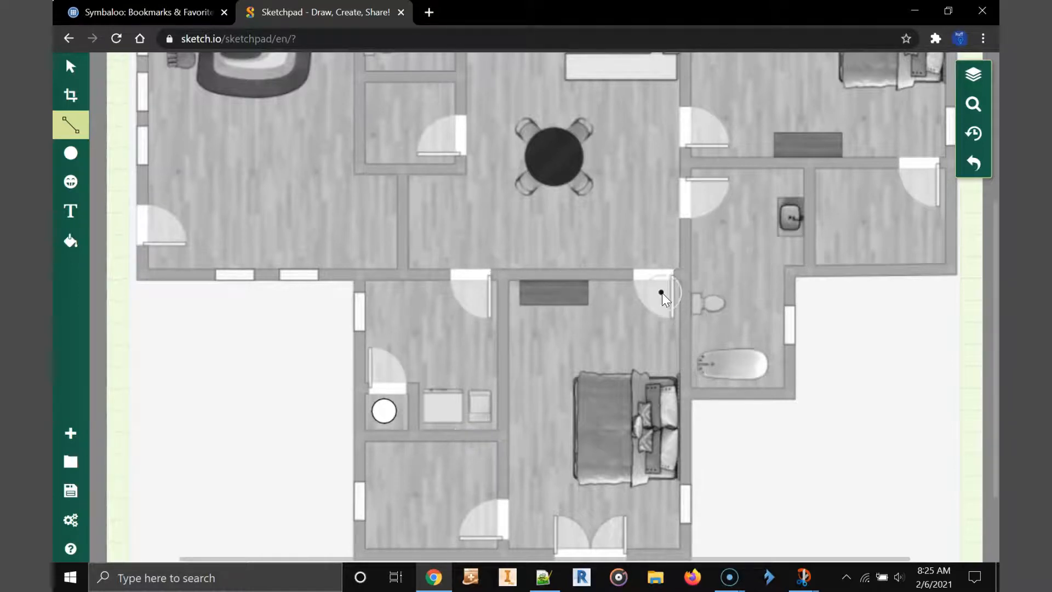
scroll(676, 290, "down", 1)
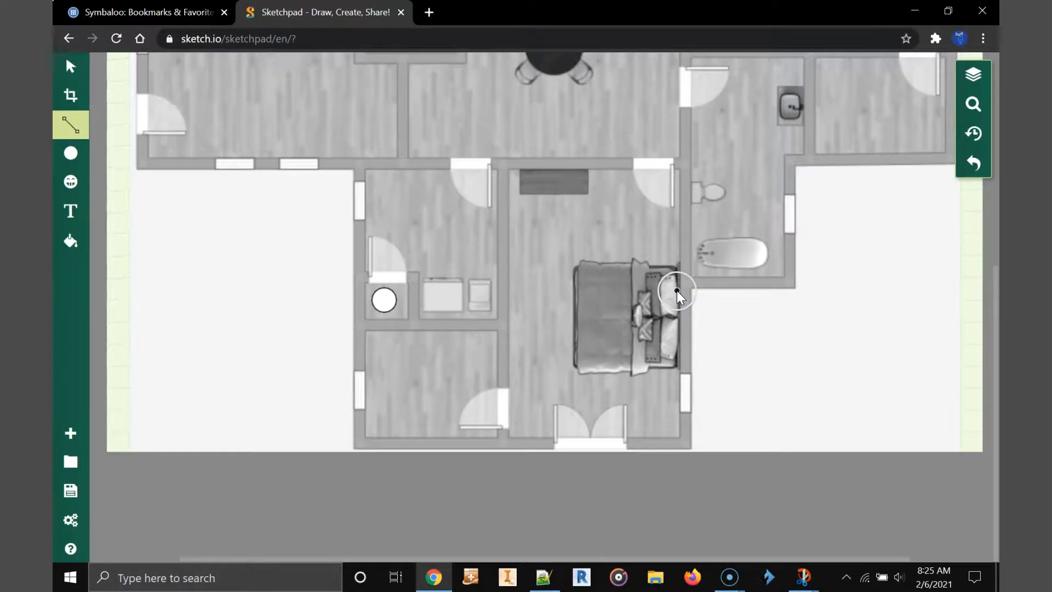
scroll(682, 329, "up", 3)
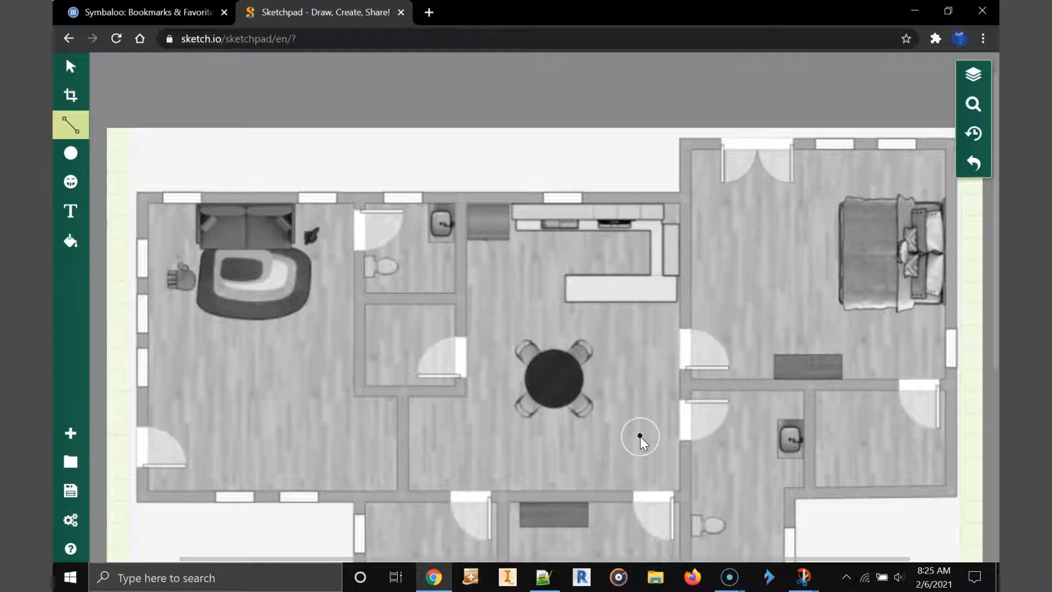
Step: Draw a blue line from the circle in the closet straight out through the exterior wall
scroll(638, 439, "down", 6)
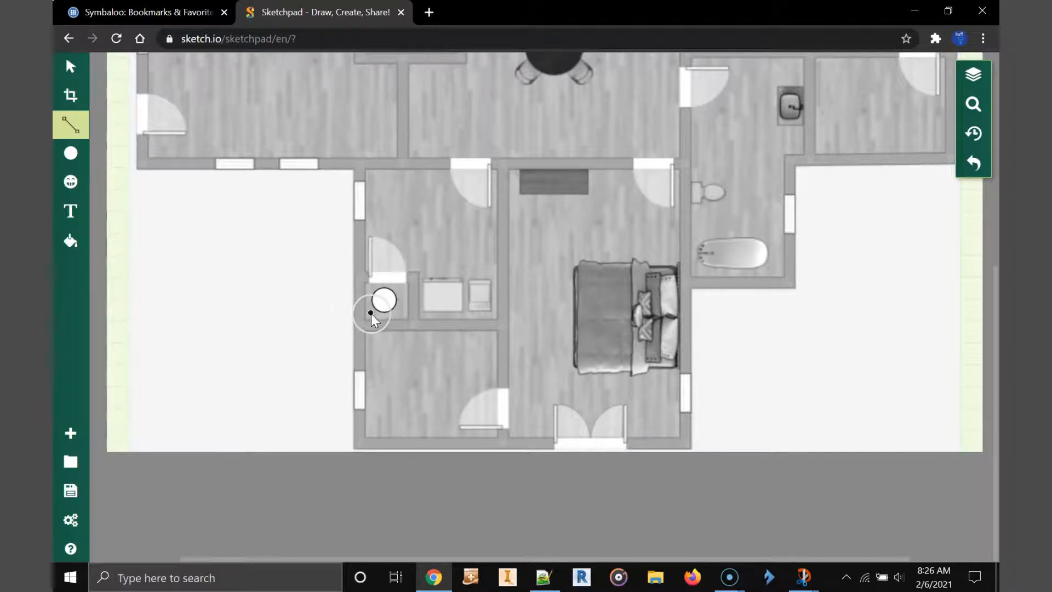
left_click_drag(382, 300, 290, 297)
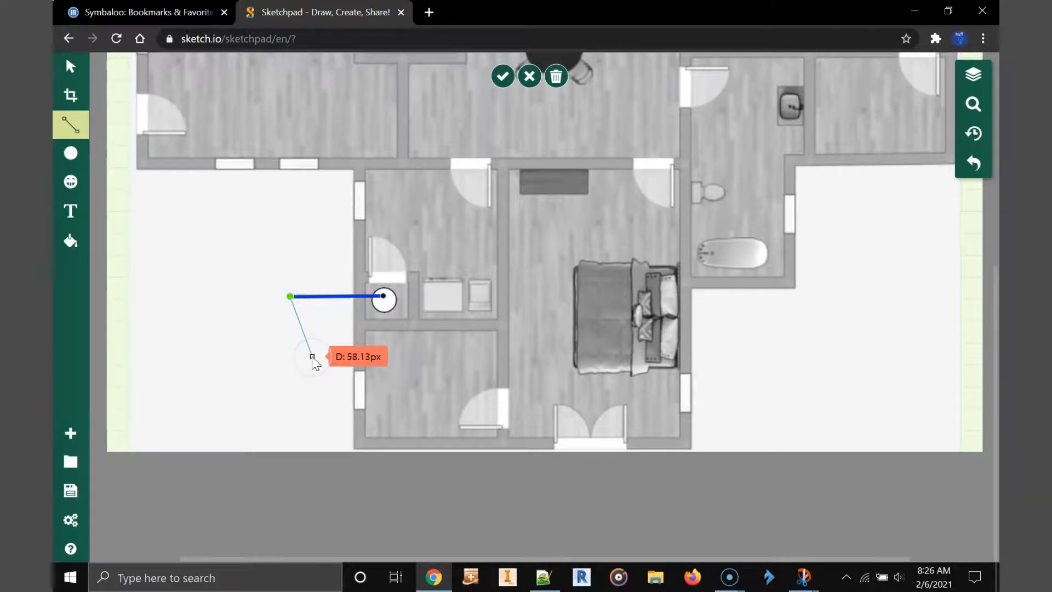
key("Escape")
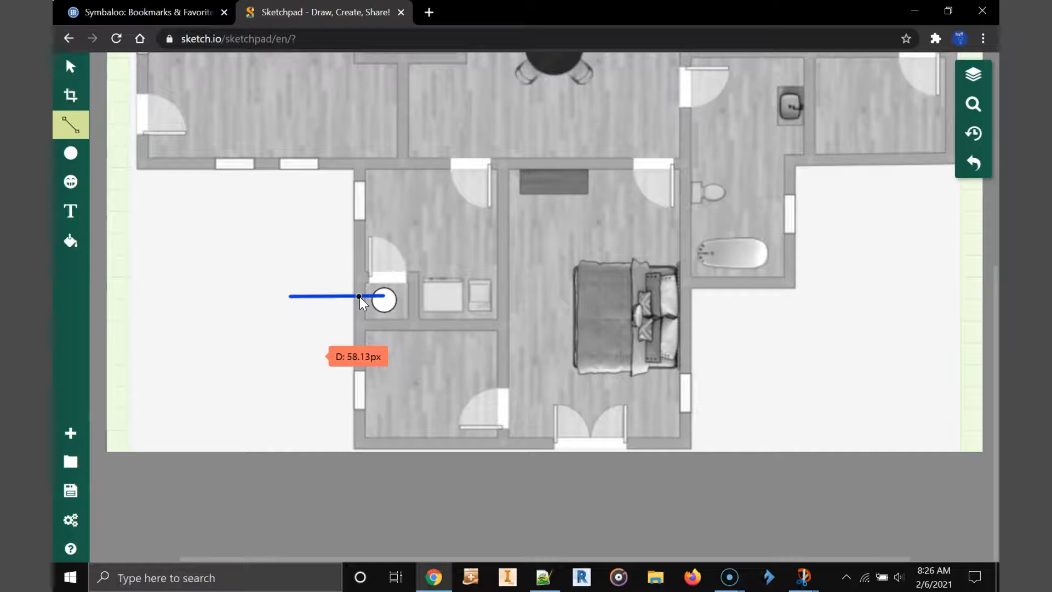
Step: Draw a connected blue run from the supply line along the laundry and bedroom walls to the main bathroom's tub
left_click_drag(362, 295, 362, 325)
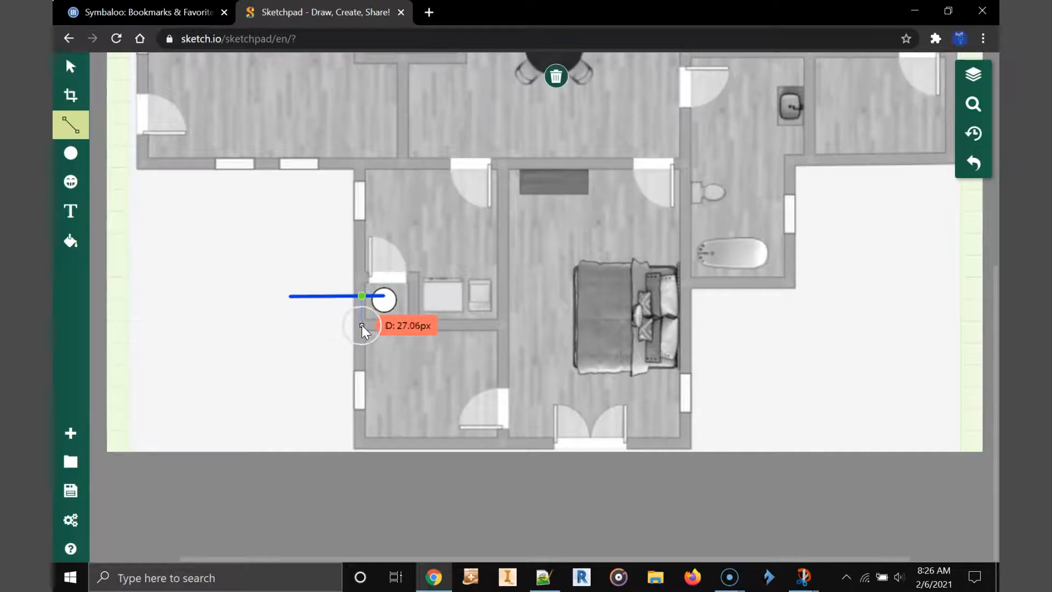
left_click(361, 325)
left_click(503, 324)
left_click(503, 164)
left_click(683, 166)
double_click(701, 251)
Step: Draw a blue run from the main bathroom junction around its walls and the kitchen walls to the wall beside the small bathroom's sink
left_click(684, 167)
left_click(809, 168)
scroll(809, 168, "up", 7)
left_click(810, 420)
left_click(688, 420)
left_click(685, 236)
left_click(461, 235)
double_click(462, 262)
Step: Extend the blue run along the small bathroom's exterior wall and down its far wall to the toilet
left_click(461, 234)
left_click(358, 232)
left_click(359, 302)
double_click(371, 301)
Step: Draw short blue branch lines to the small bathroom's sink and the kitchen sink
left_click(462, 263)
double_click(443, 262)
left_click(568, 236)
double_click(568, 256)
Step: Draw short blue branch lines to the main bathroom's sink and toilet and to the smaller laundry appliance
left_click(811, 484)
double_click(792, 485)
scroll(770, 416, "down", 7)
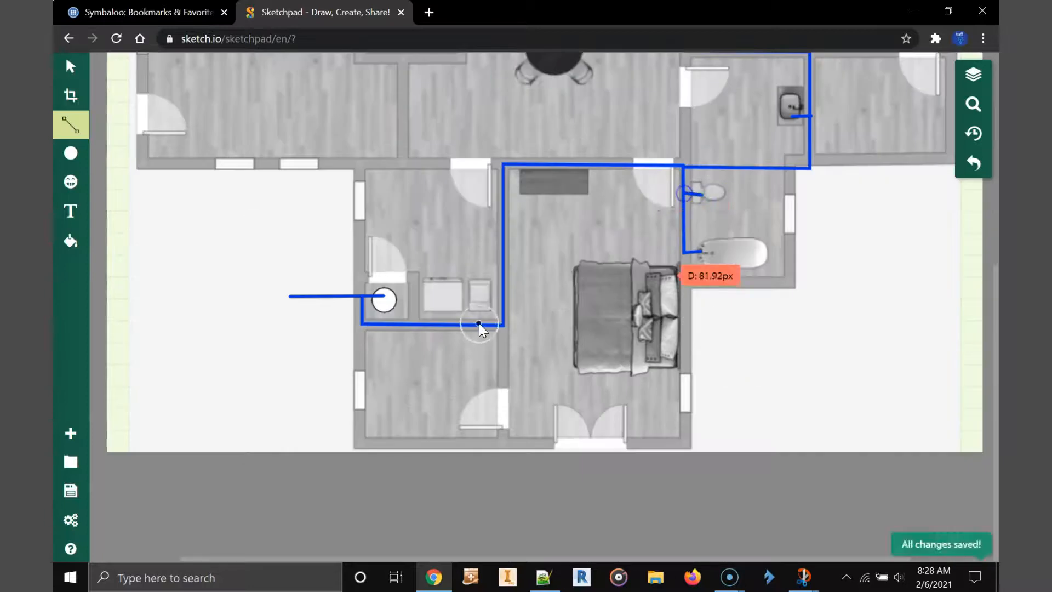
left_click(475, 323)
double_click(477, 305)
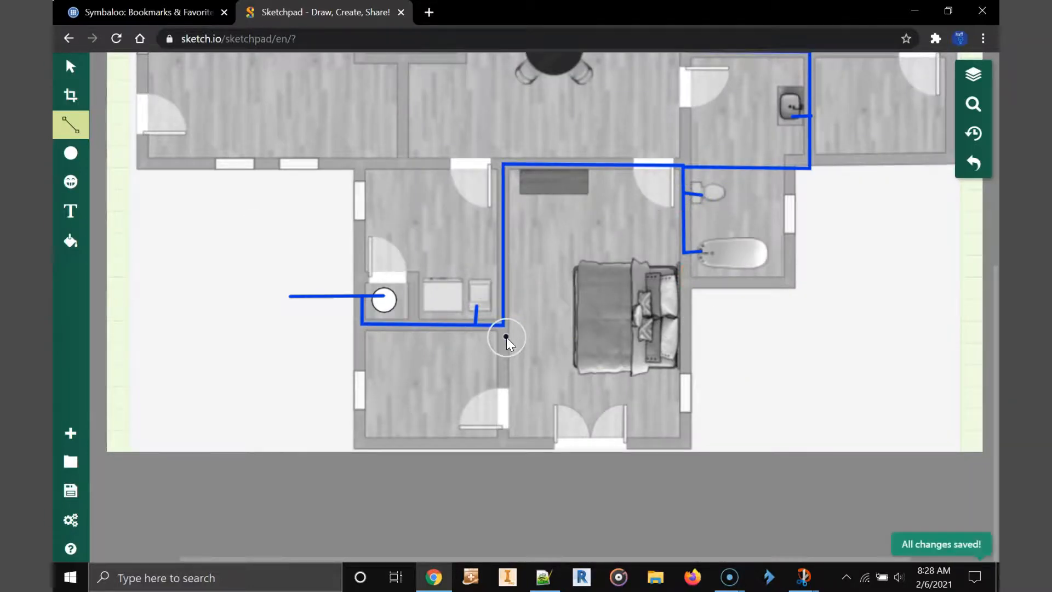
Step: Check the drawn pipe runs by selecting them, and magnify the kitchen area to 4.7x
scroll(532, 298, "up", 5)
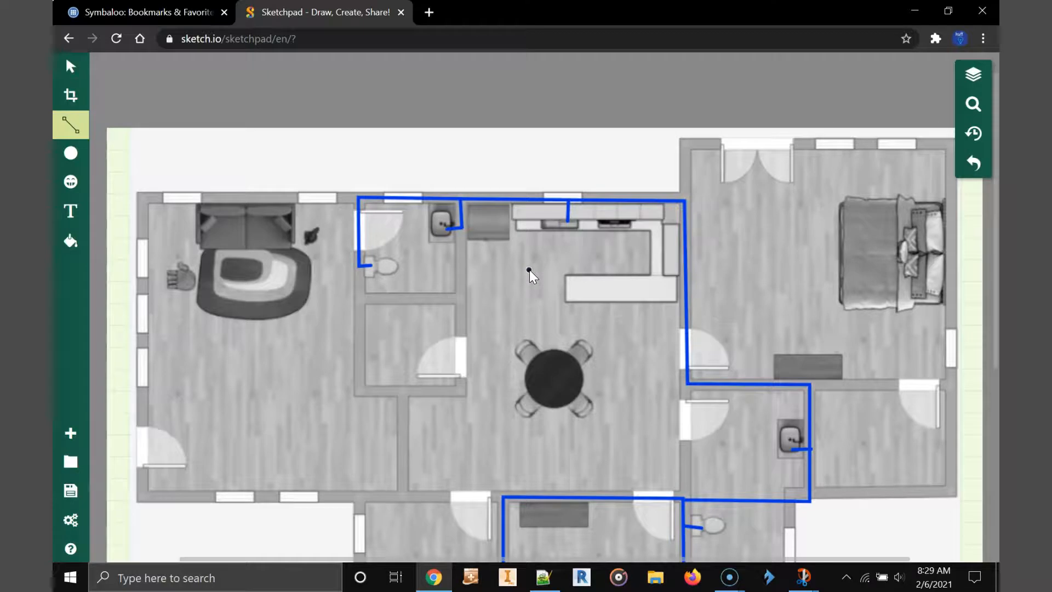
left_click(70, 66)
left_click(376, 264)
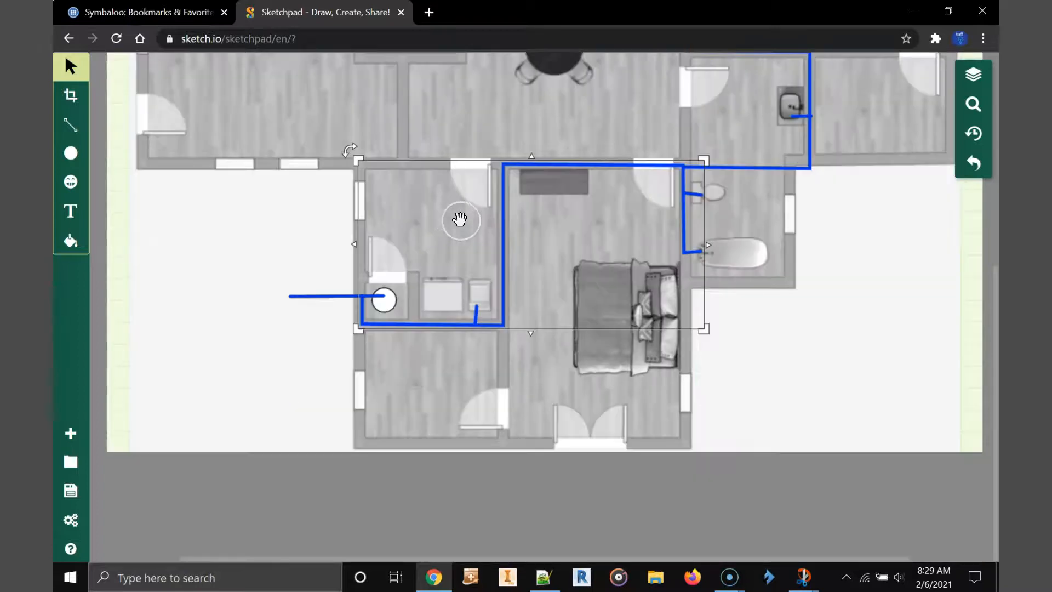
left_click(460, 220)
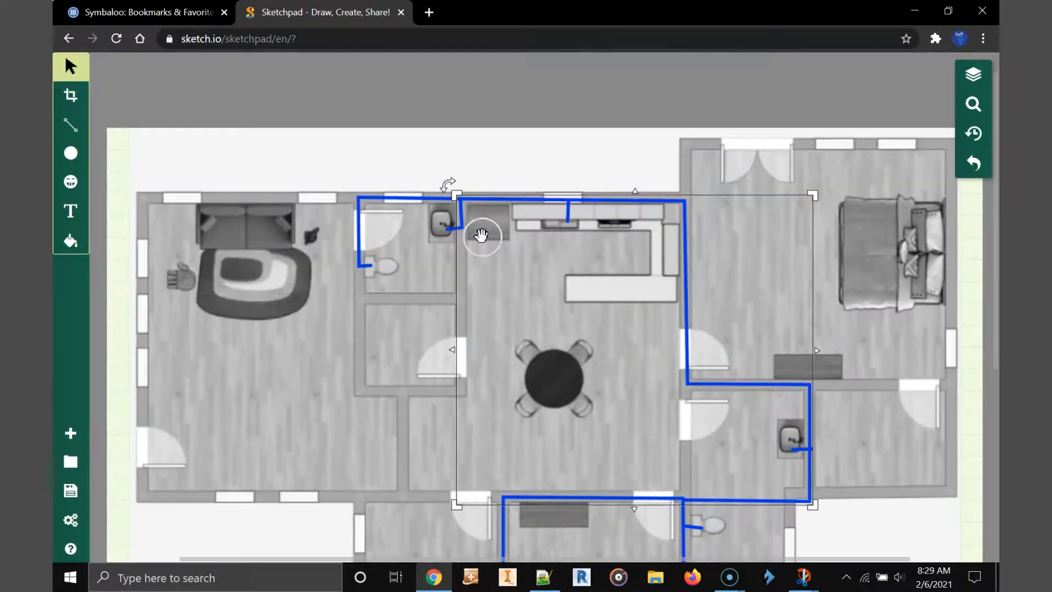
left_click(973, 104)
left_click_drag(927, 166, 923, 141)
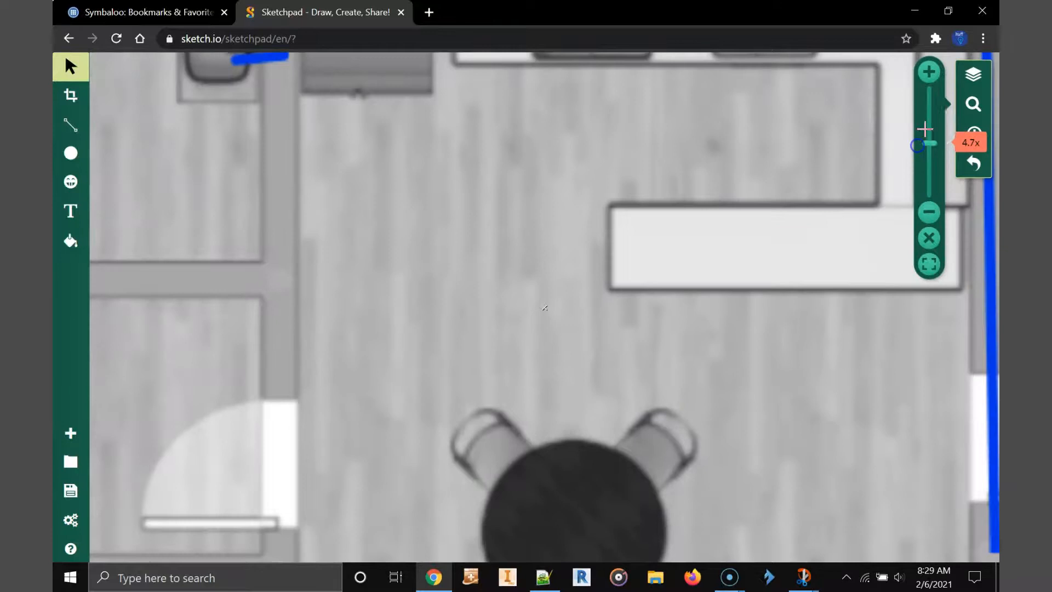
left_click(974, 104)
Step: Level the short branch line at the small bathroom's sink by moving its end point
left_click_drag(423, 136, 426, 183)
key("ctrl+z")
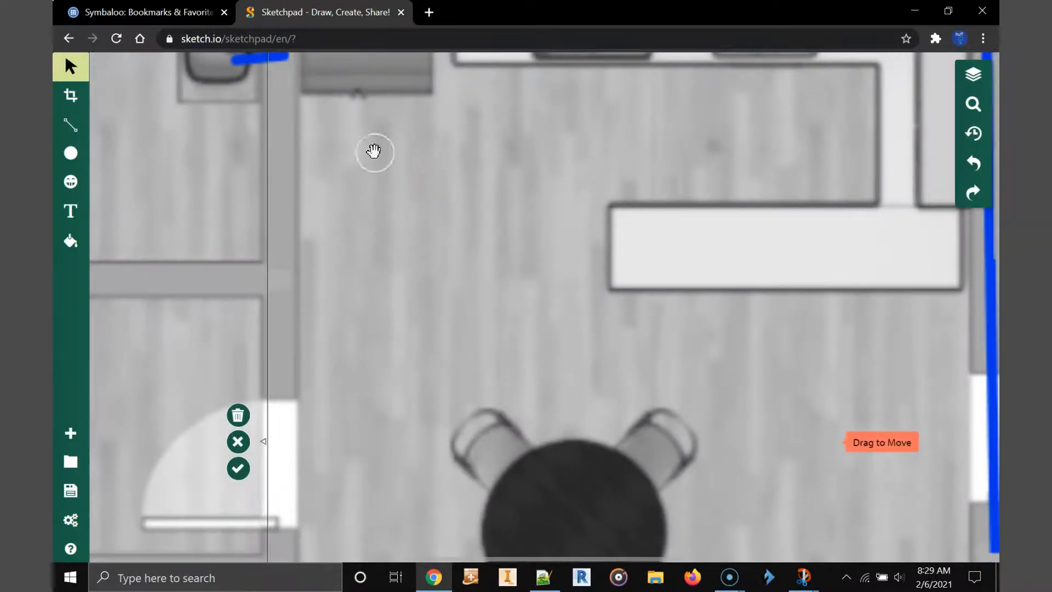
scroll(522, 174, "down", 6)
scroll(533, 173, "down", 5)
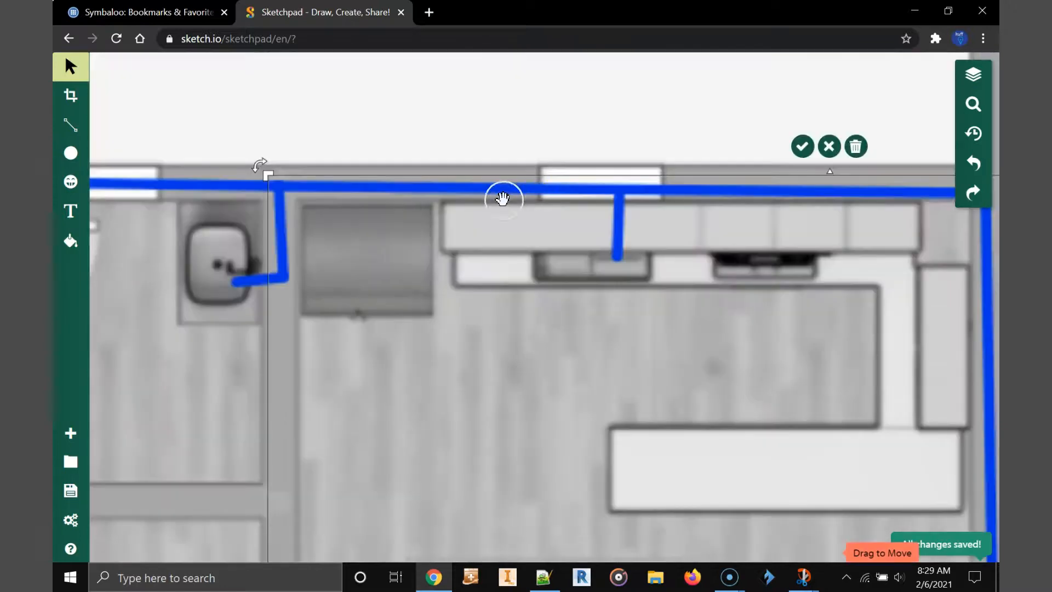
left_click(275, 282)
double_click(234, 284)
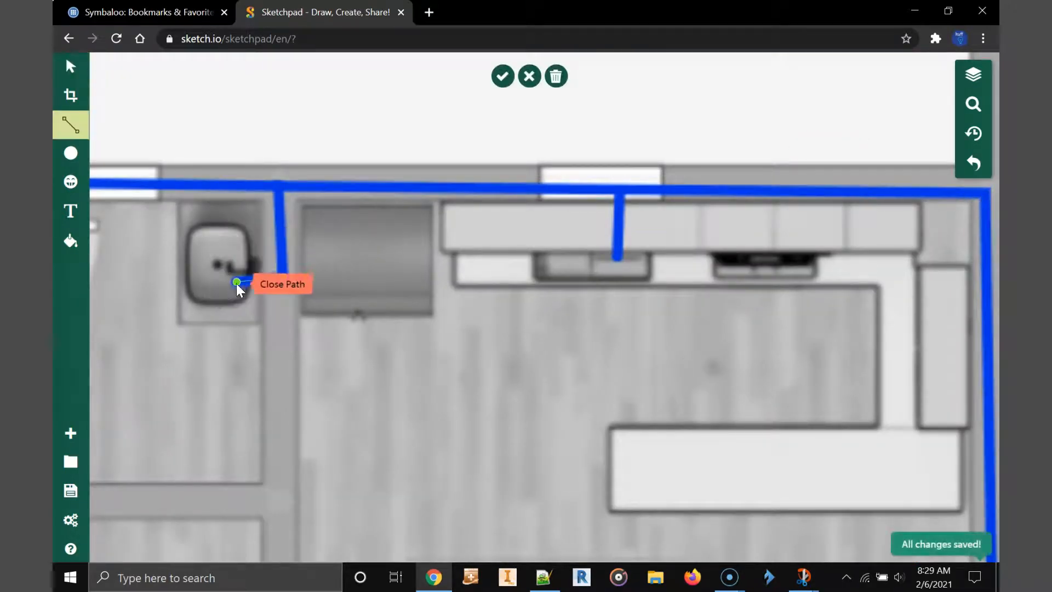
mouse_move(233, 281)
left_mouse_down()
mouse_move(232, 267)
mouse_move(237, 277)
left_mouse_up()
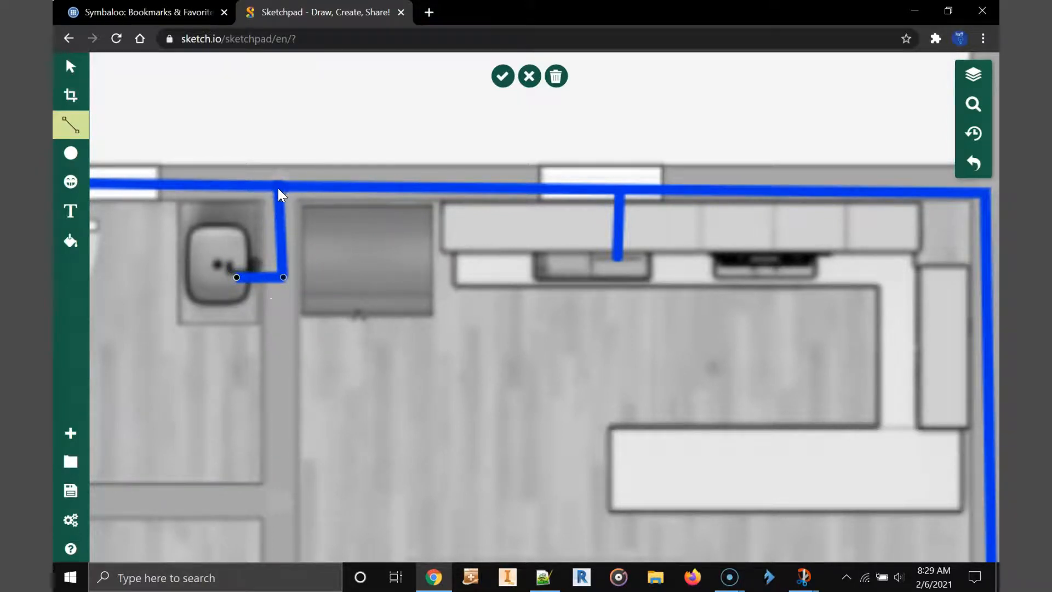
Step: Straighten the vertical pipe segment between the small bathroom and kitchen by shifting its upper corner point
left_click(287, 222)
left_click(281, 219)
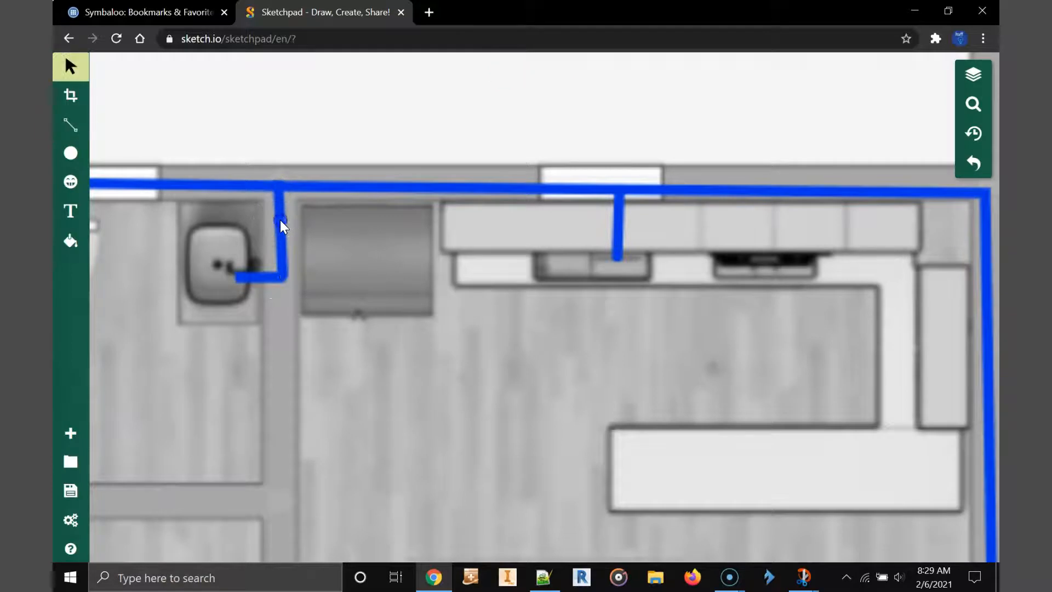
double_click(283, 205)
left_click_drag(277, 190, 285, 189)
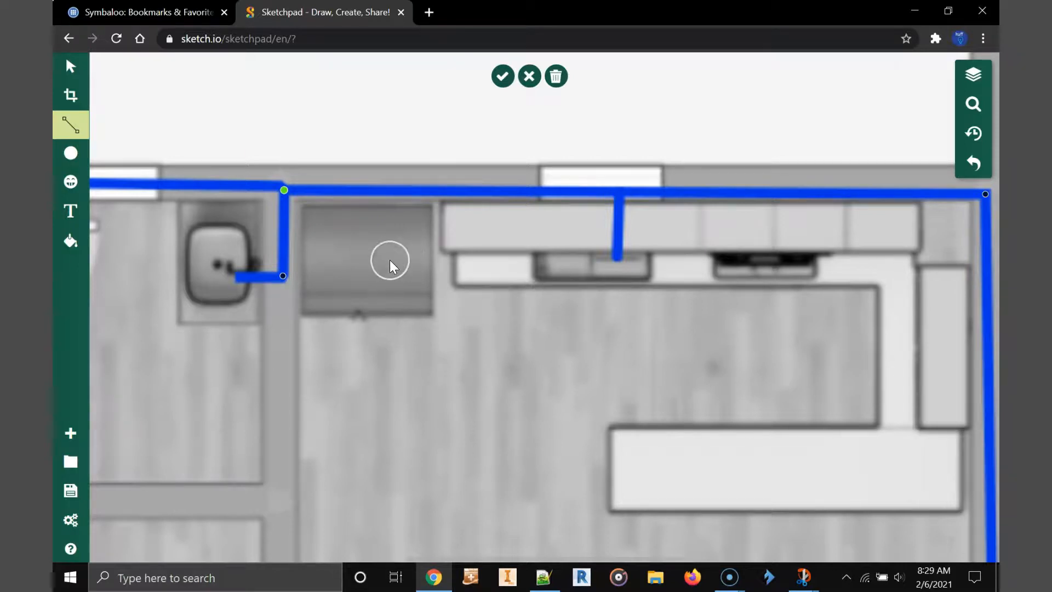
left_click(501, 74)
left_click(529, 186)
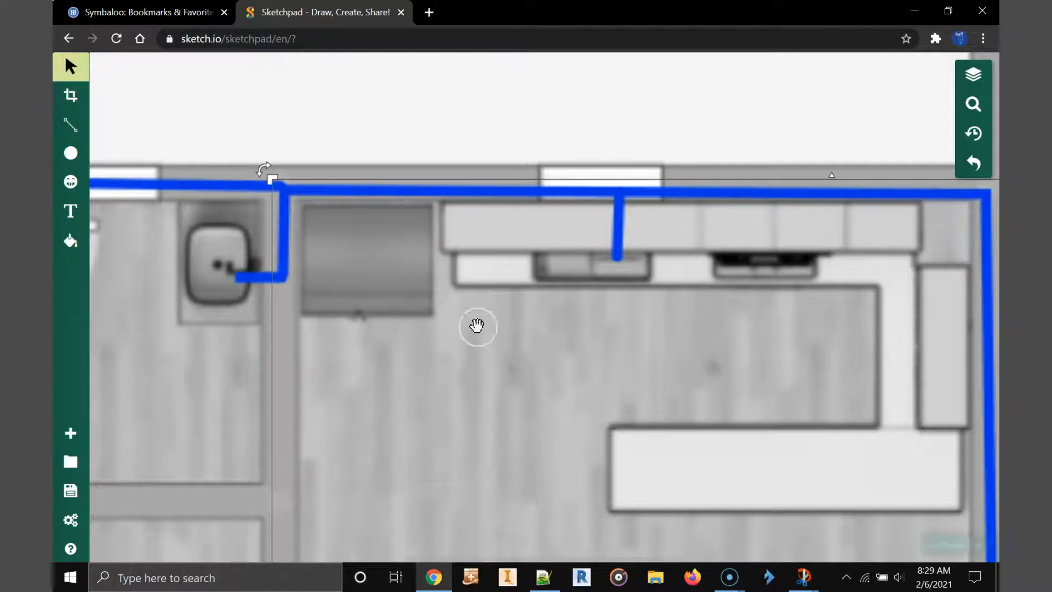
Step: Make the laundry appliance's branch line vertical by moving its upper end point
scroll(614, 356, "up", 2)
scroll(615, 352, "down", 15)
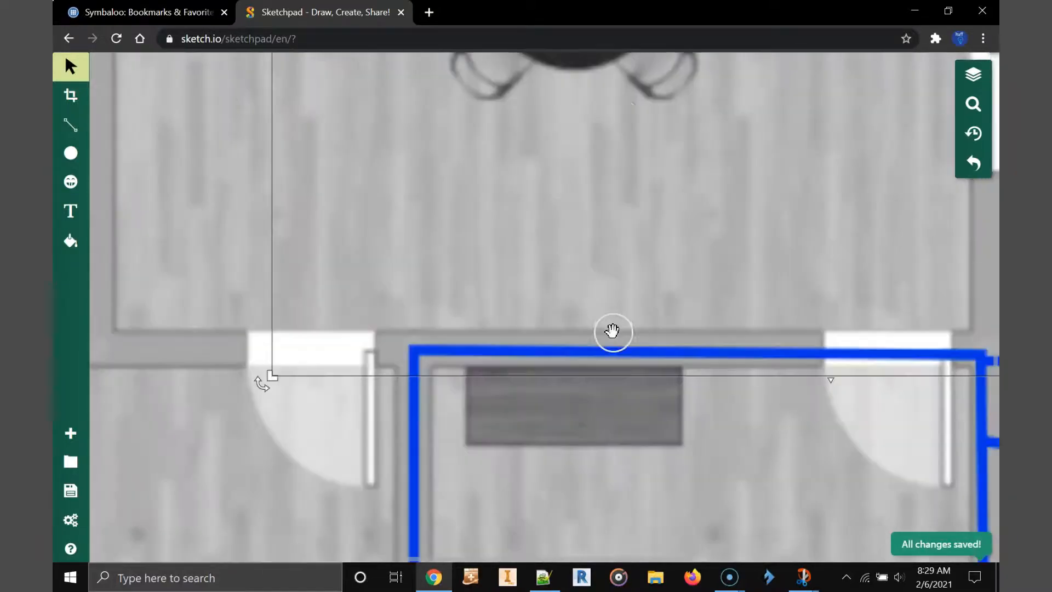
scroll(612, 327, "down", 2)
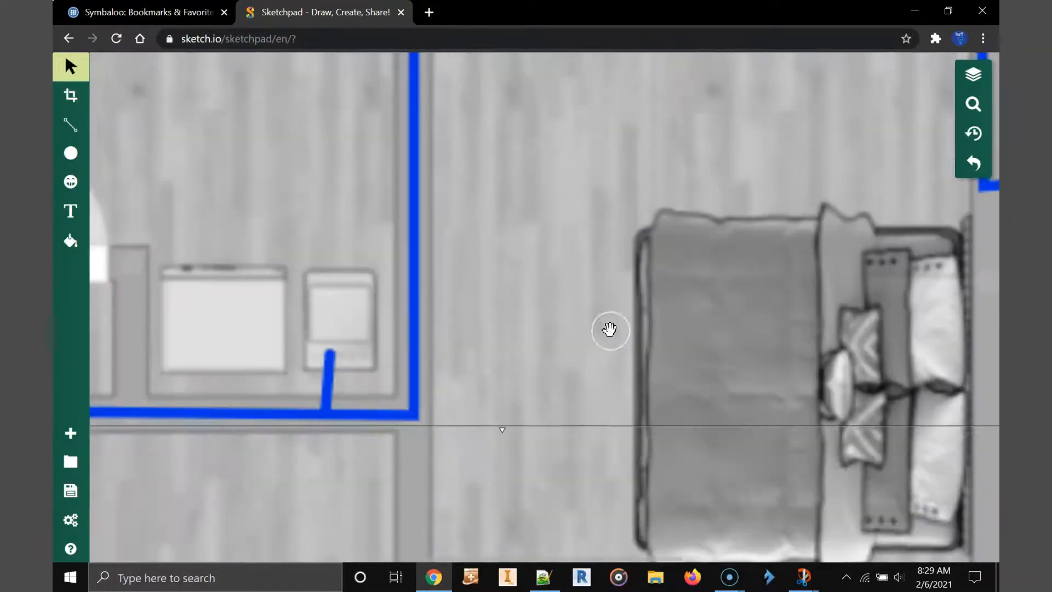
left_click(330, 363)
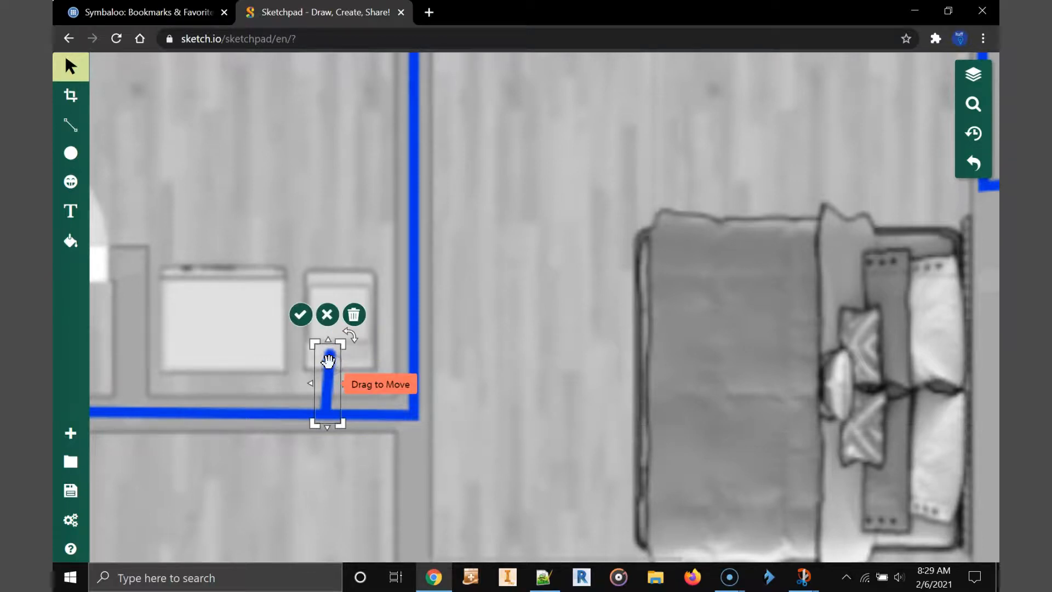
double_click(330, 363)
left_click_drag(326, 353, 321, 353)
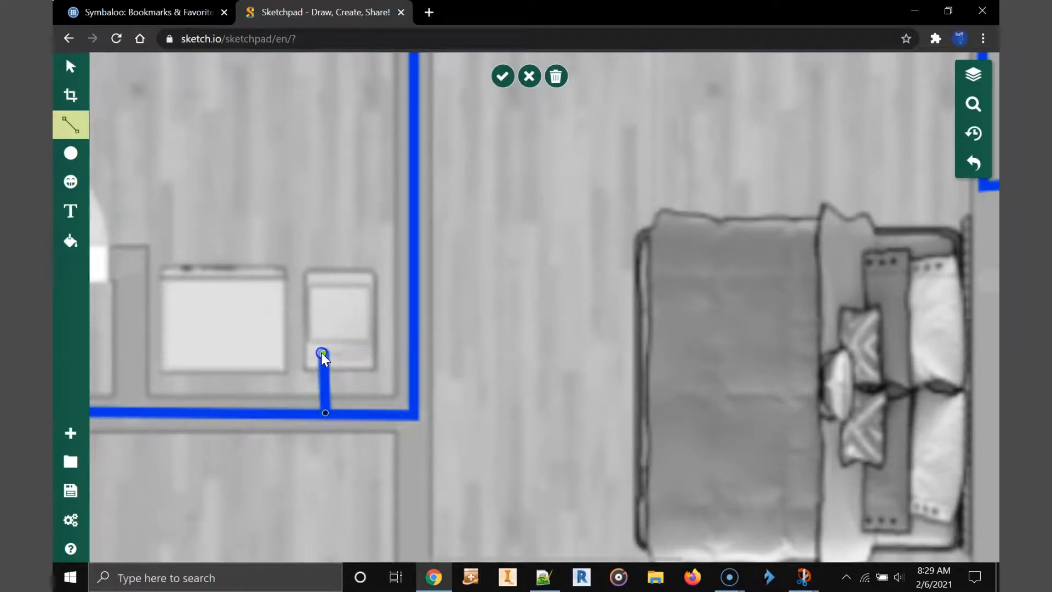
left_click(323, 351)
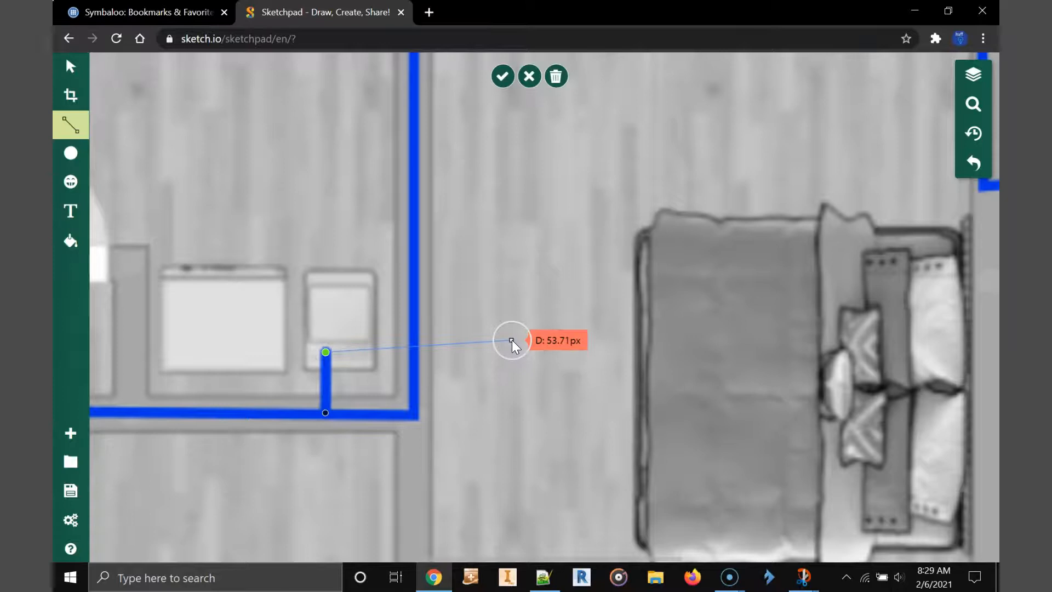
key("Escape")
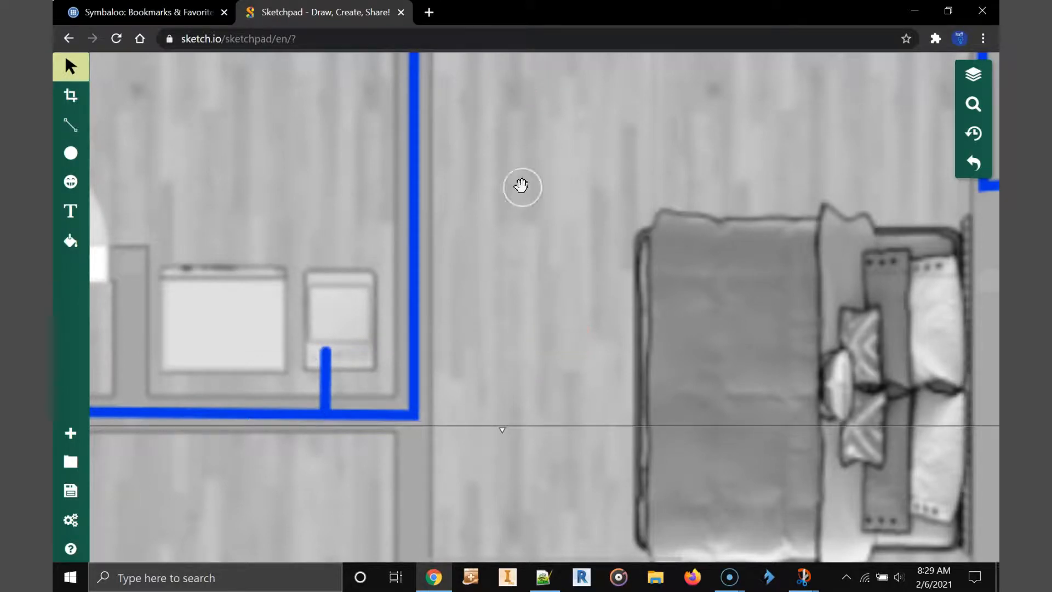
Step: Draw a vertical blue branch line about 11 px long from the kitchen's exterior wall run to the refrigerator
scroll(765, 399, "up", 10)
scroll(705, 381, "up", 5)
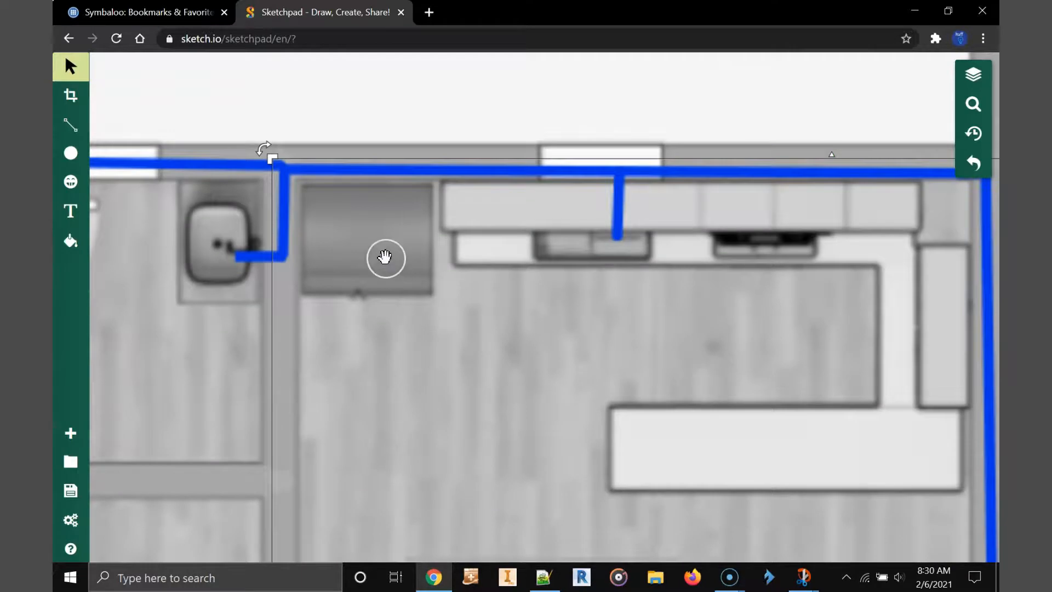
left_click(71, 127)
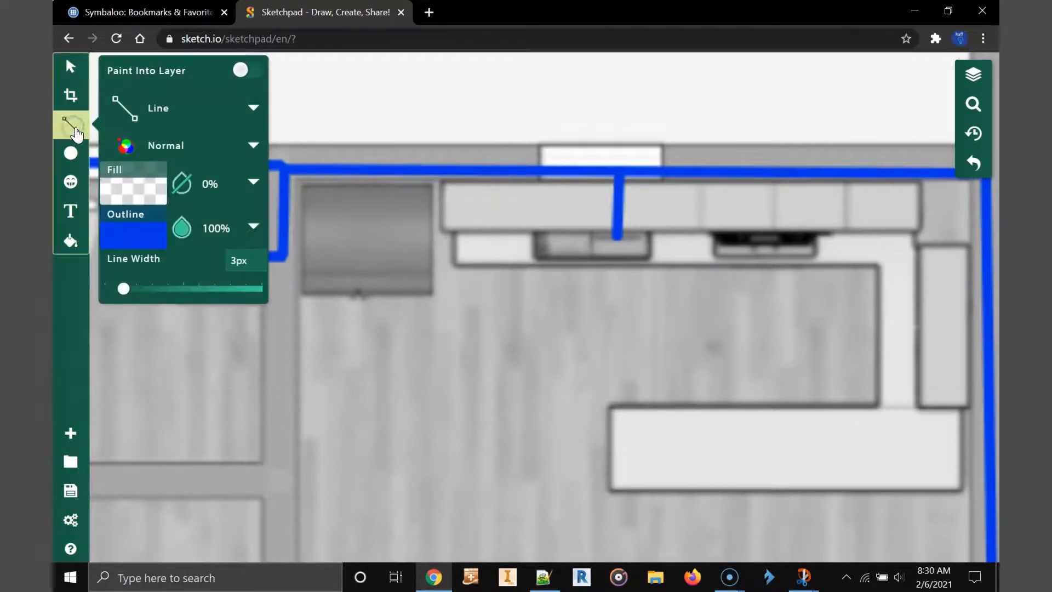
left_click(62, 126)
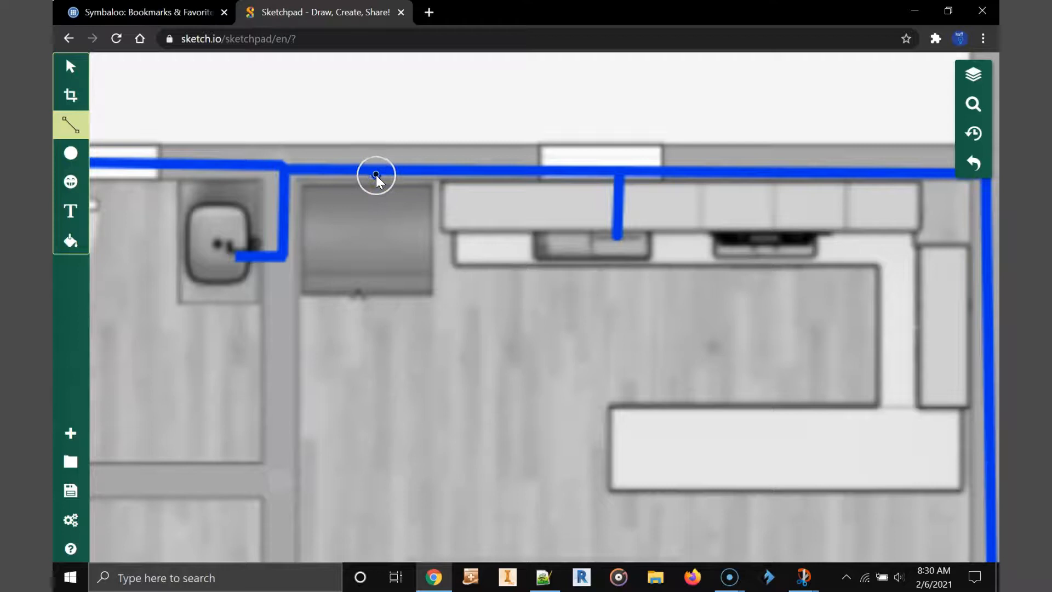
left_click_drag(359, 171, 358, 210)
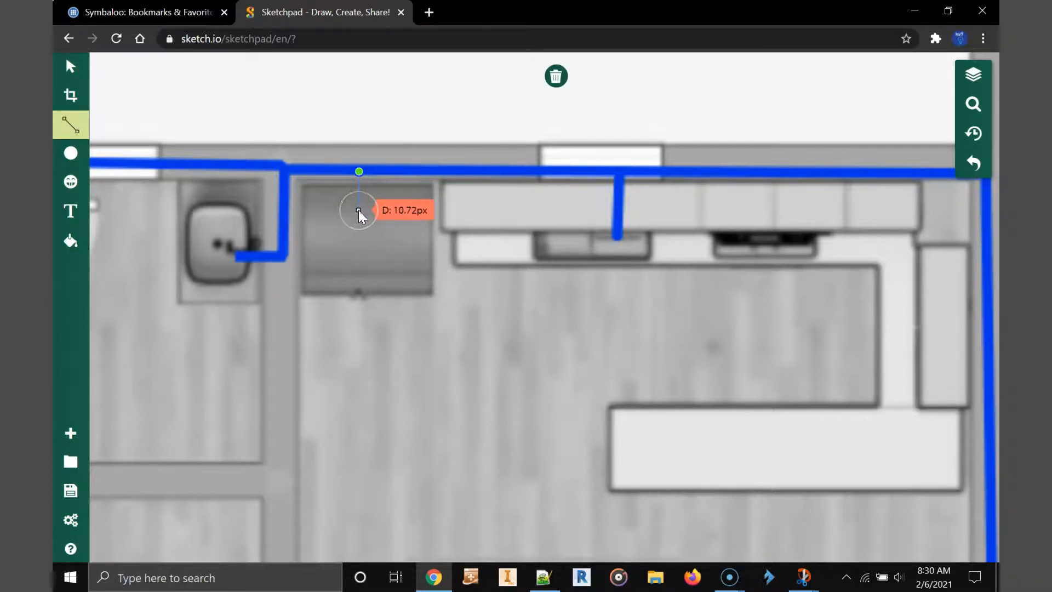
left_click(359, 209)
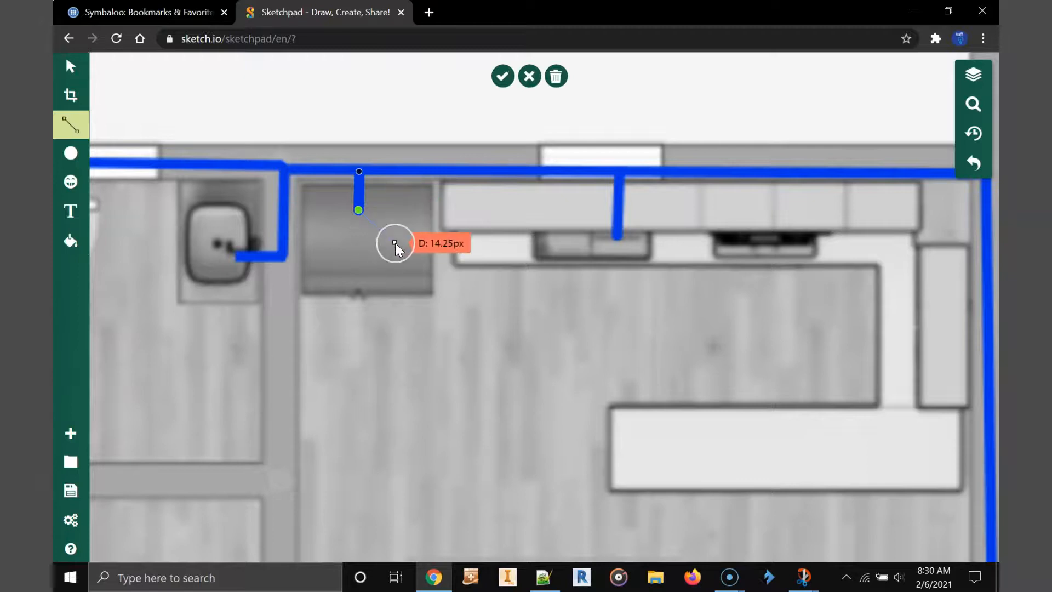
Step: Finish the refrigerator's blue branch line and set the Line tool's outline color to red #e90808
double_click(358, 208)
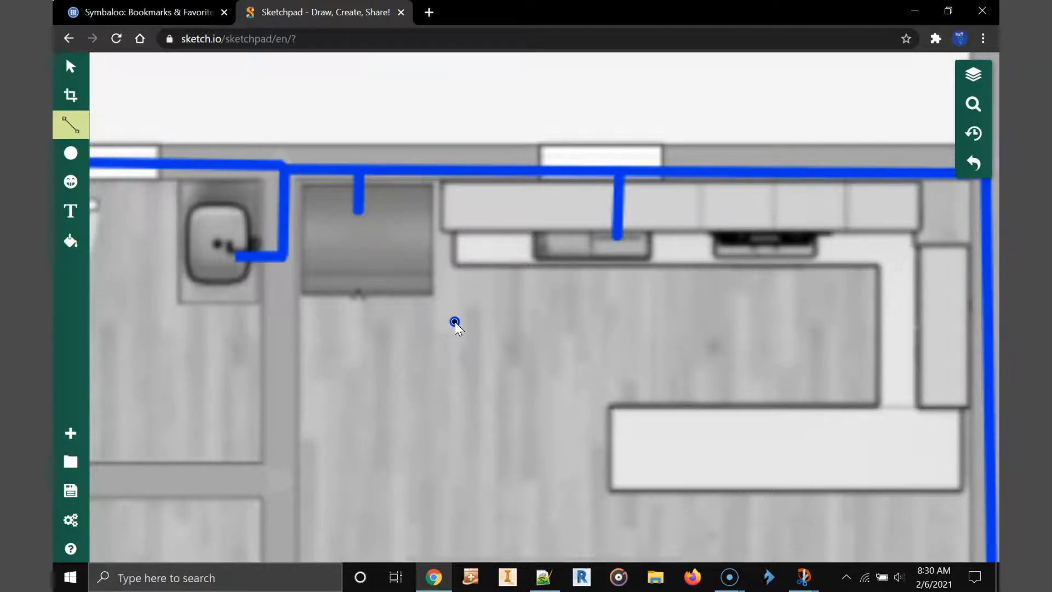
scroll(518, 378, "up", 3)
scroll(518, 376, "down", 13)
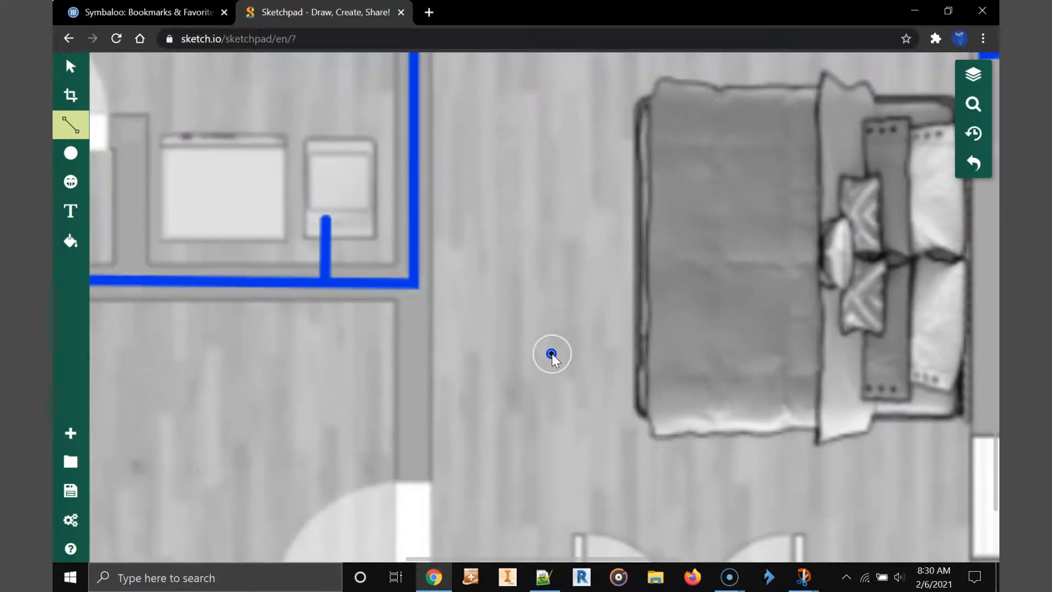
scroll(548, 362, "down", 4)
left_click_drag(554, 560, 308, 560)
left_click(975, 103)
left_click_drag(929, 146, 929, 156)
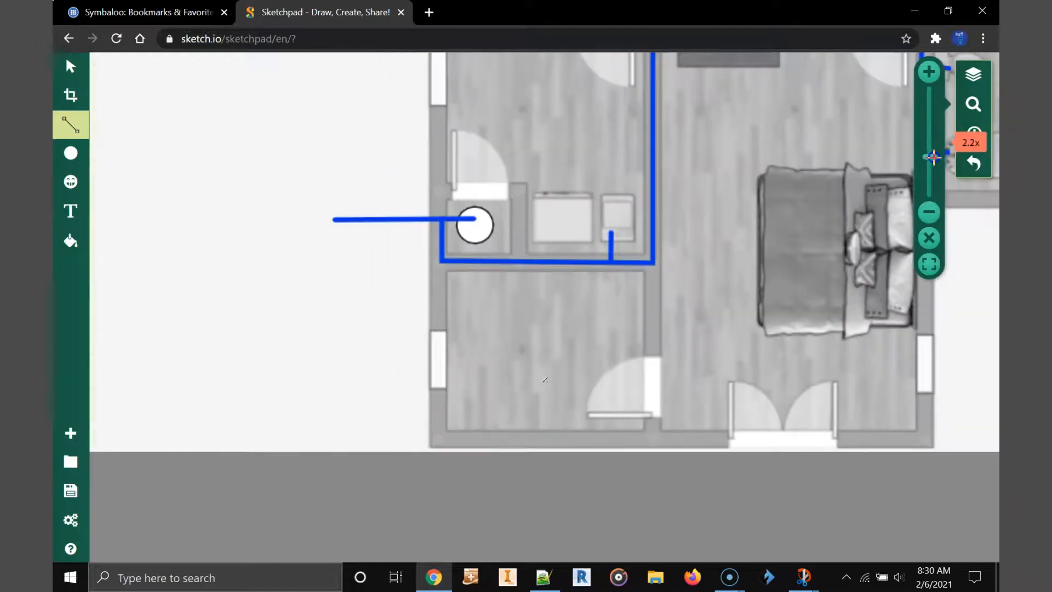
left_click(70, 123)
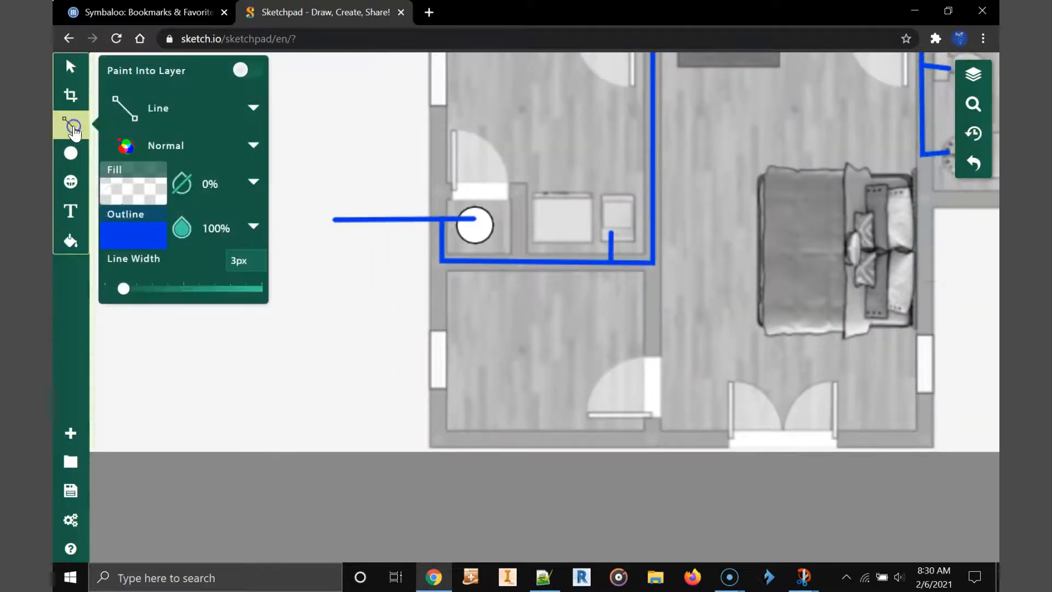
left_click(130, 237)
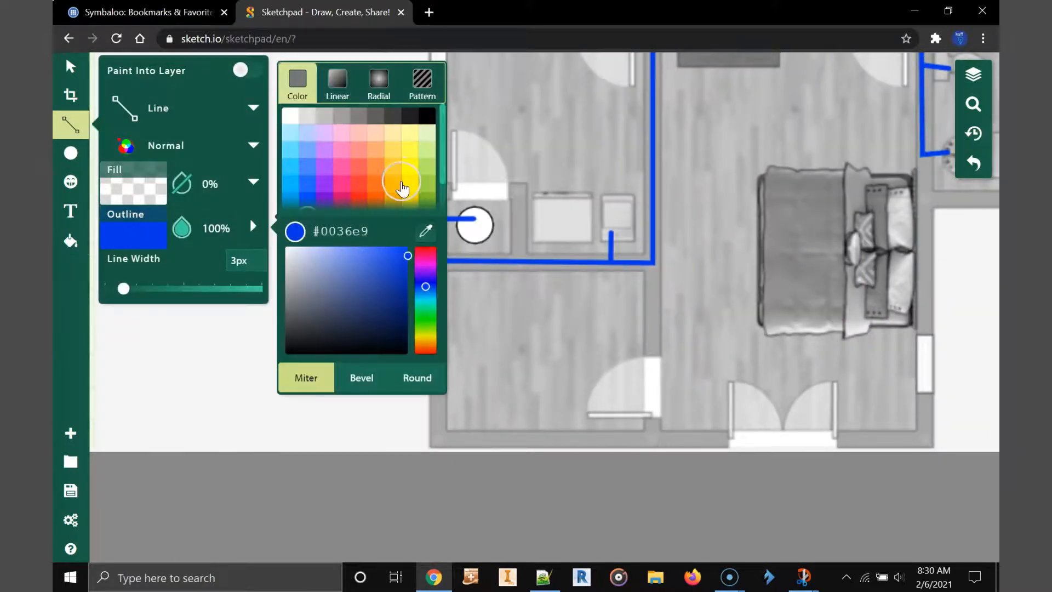
scroll(403, 186, "down", 1)
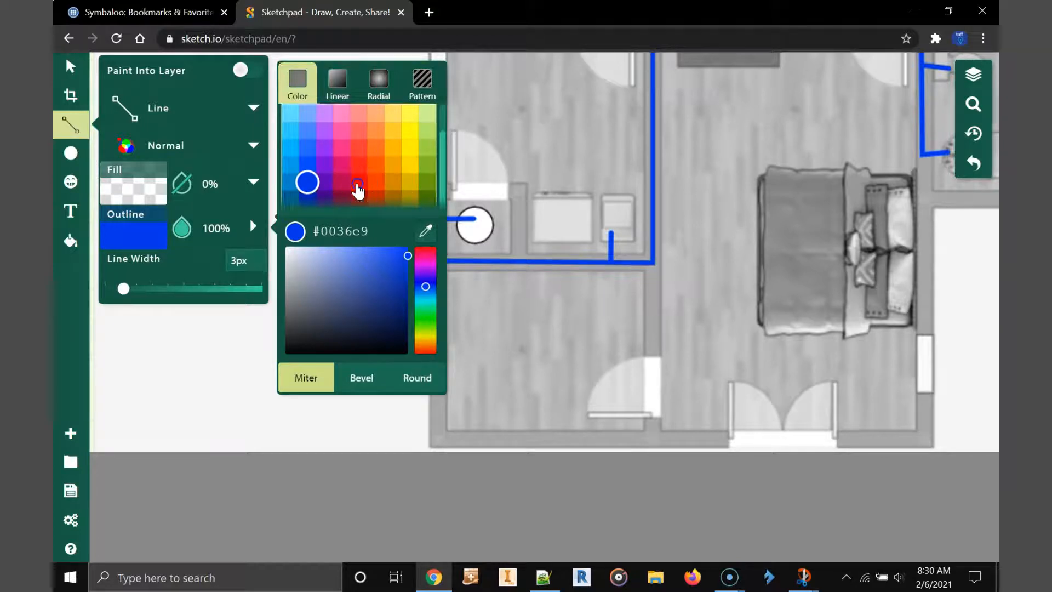
left_click(358, 188)
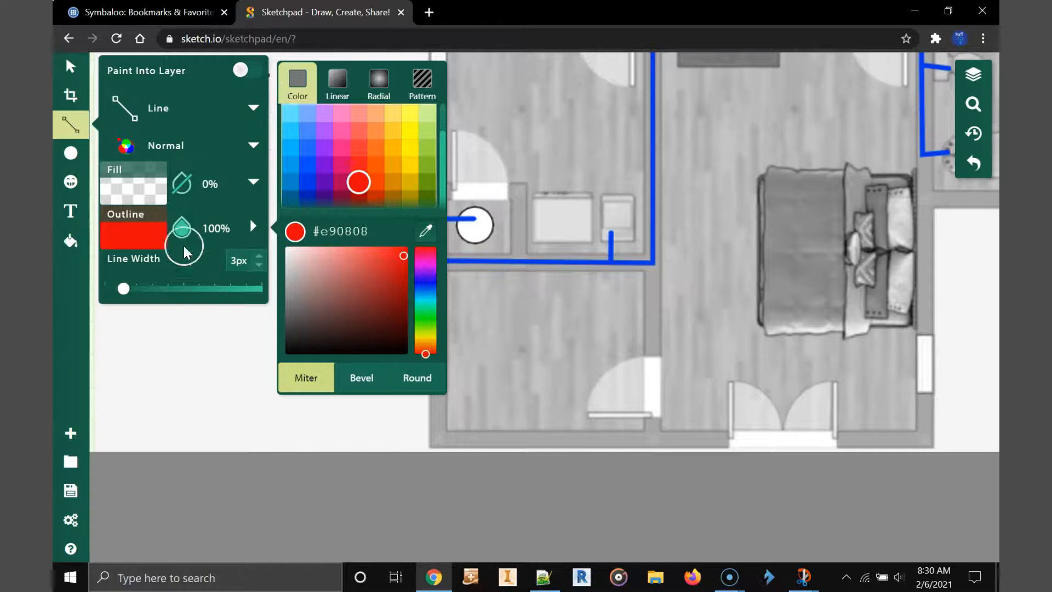
left_click(67, 129)
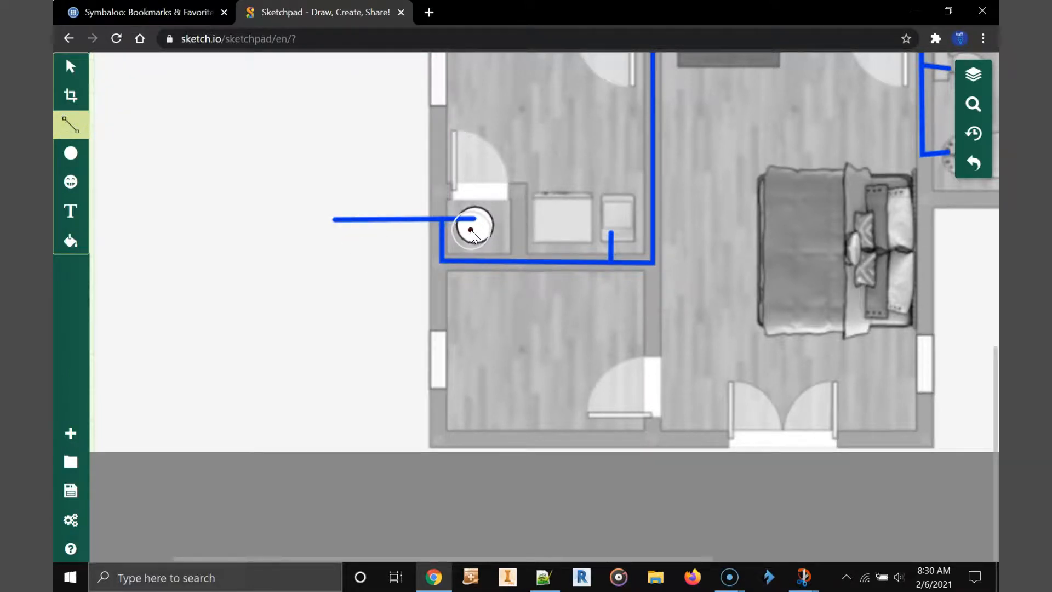
mouse_move(473, 231)
left_mouse_down()
mouse_move(442, 239)
mouse_move(463, 232)
left_mouse_up()
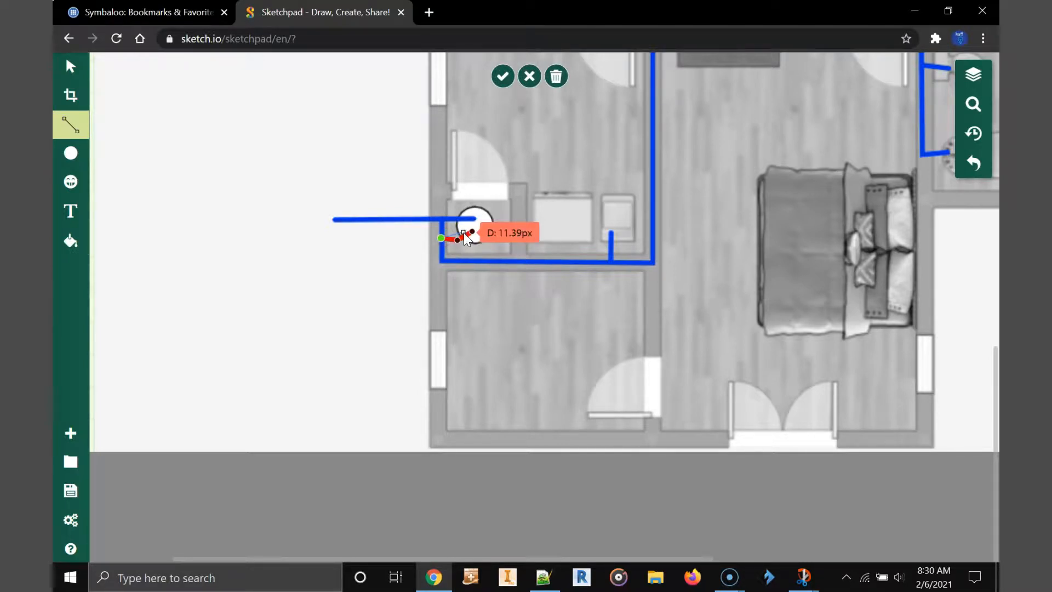
left_click(503, 76)
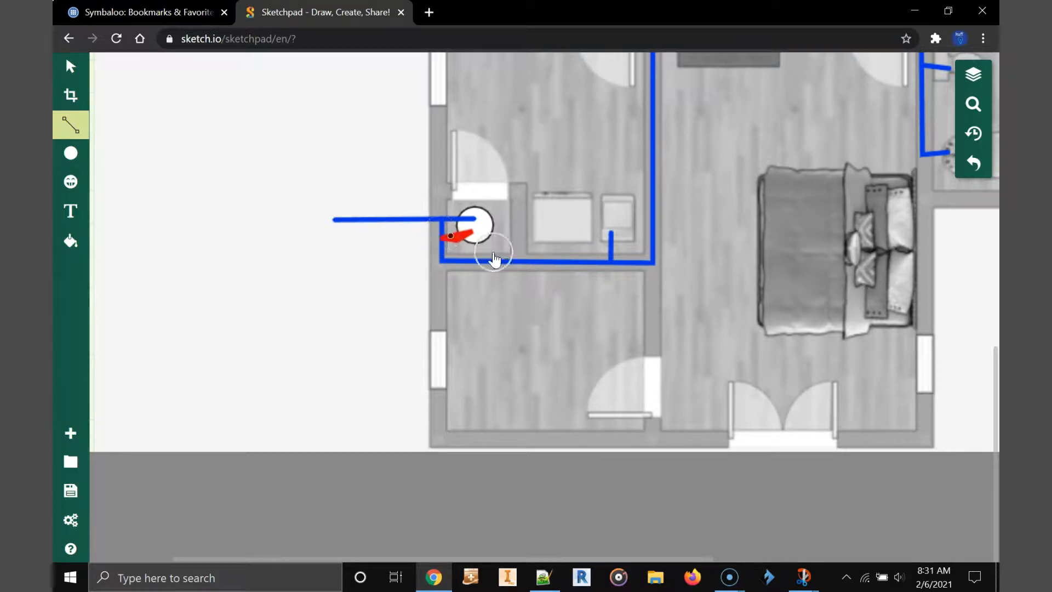
left_click(73, 76)
left_click(455, 236)
left_click(458, 236)
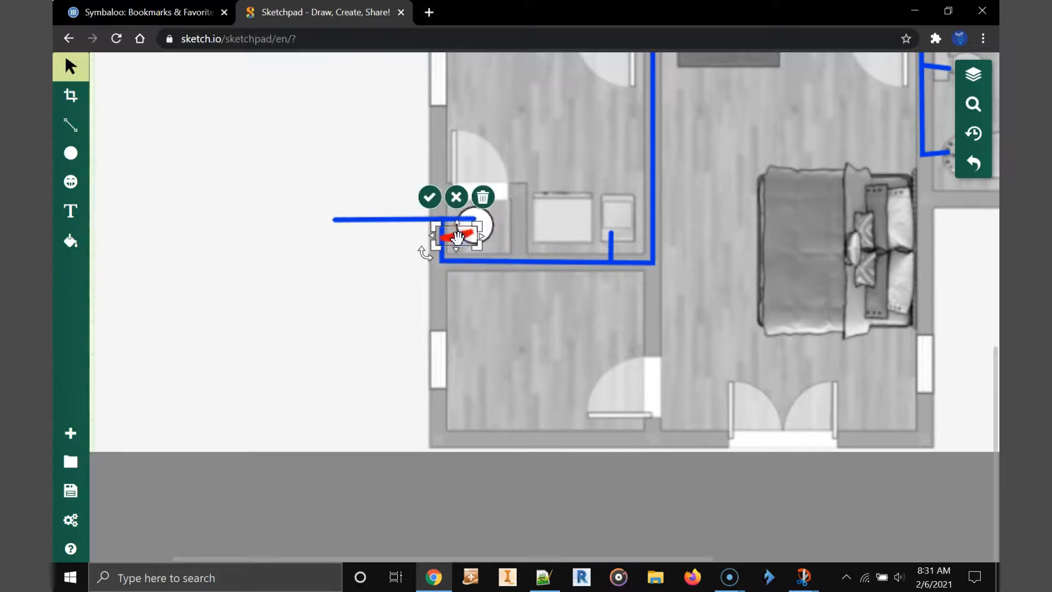
key("Delete")
left_click(496, 257)
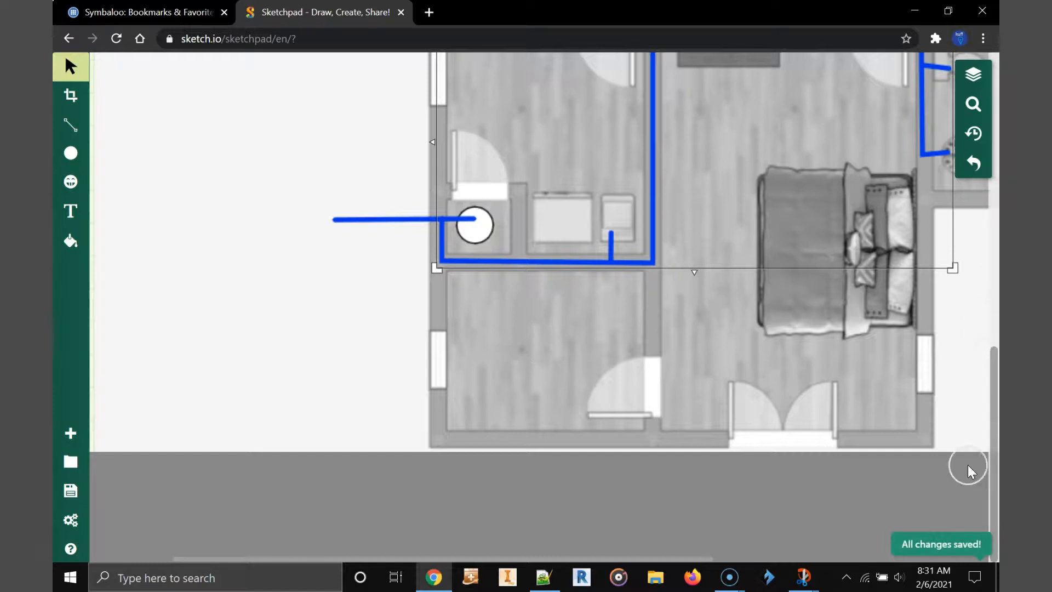
Step: Draw a red line from the closet circle through the exterior wall, below the blue run, and up to the laundry appliance
left_click(973, 104)
left_click_drag(928, 158, 929, 165)
left_click(73, 126)
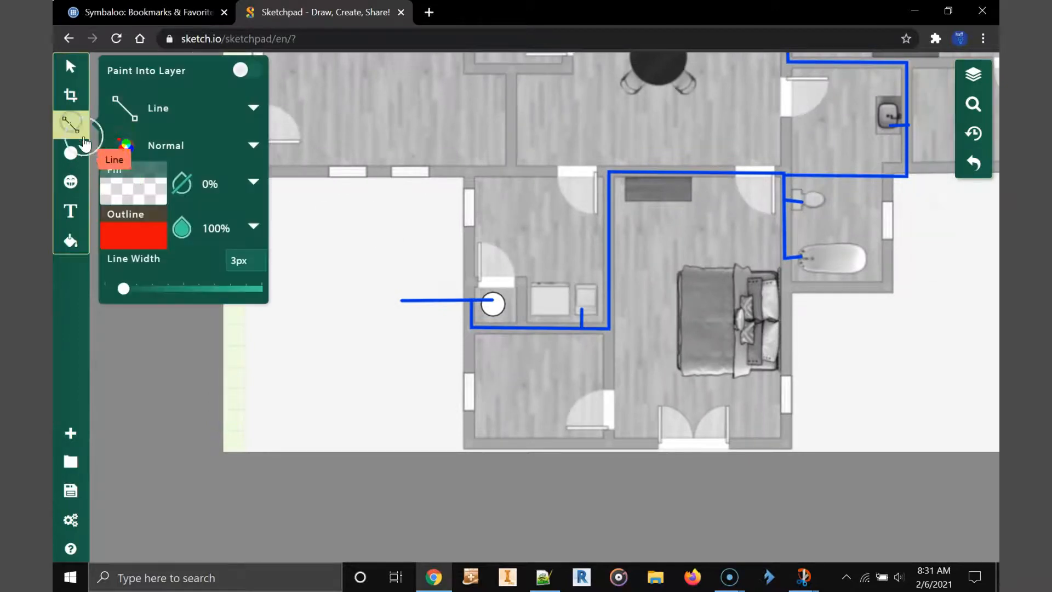
left_click(72, 128)
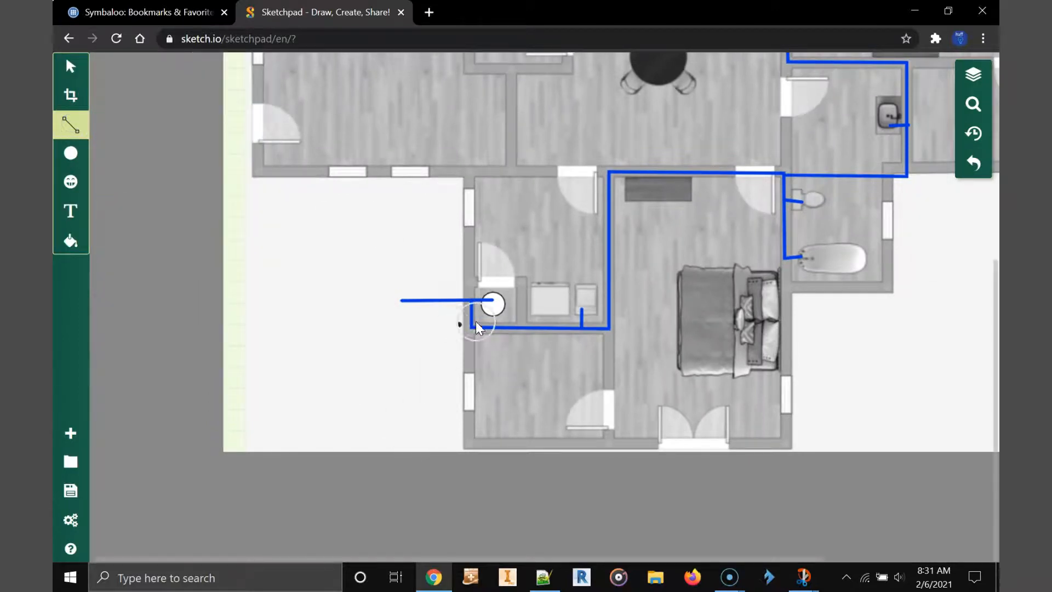
left_click_drag(492, 309, 465, 306)
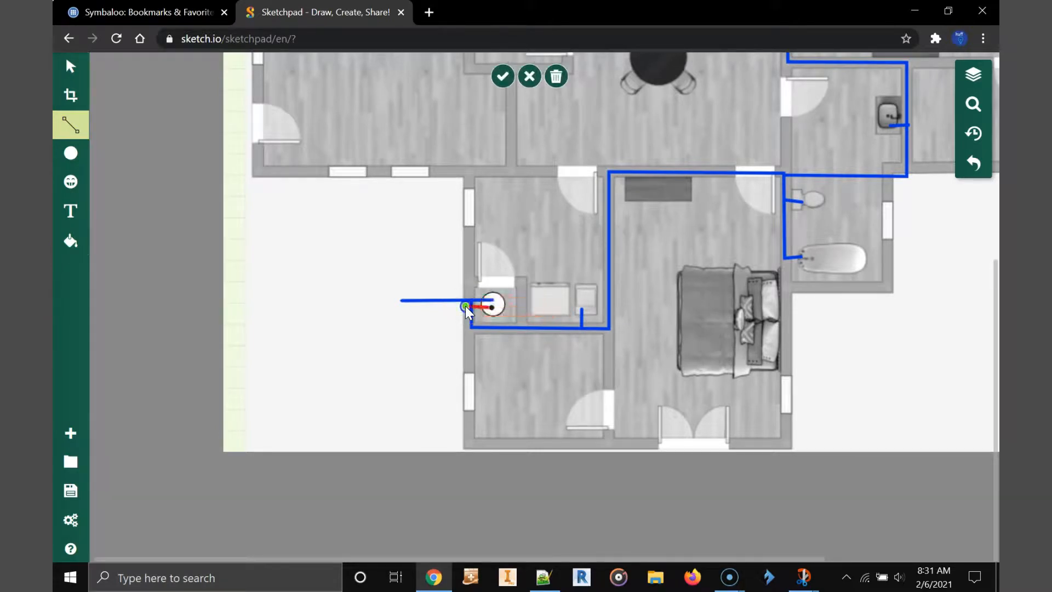
left_click(466, 335)
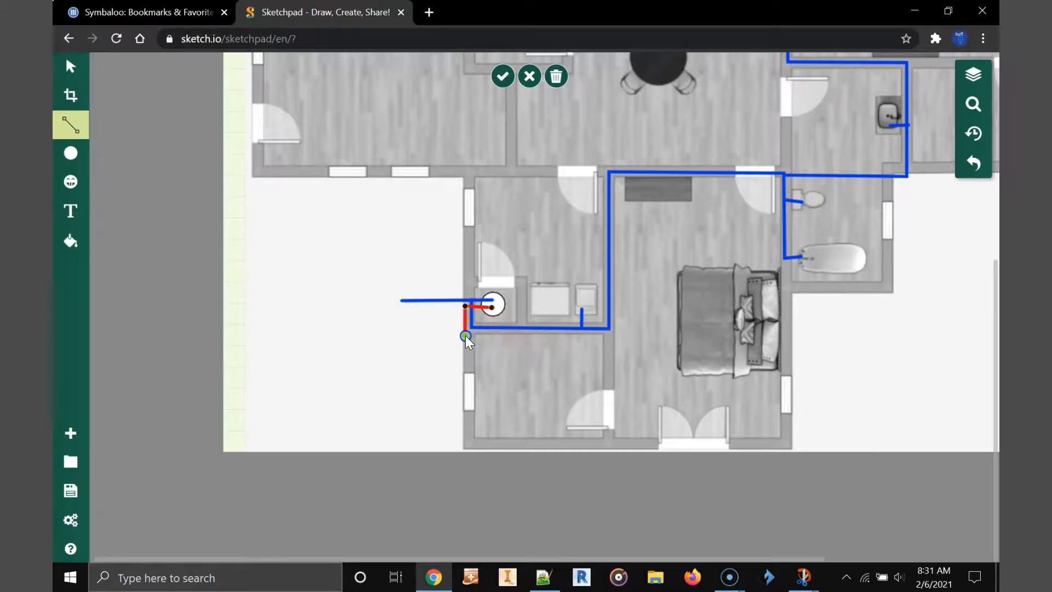
left_click(591, 334)
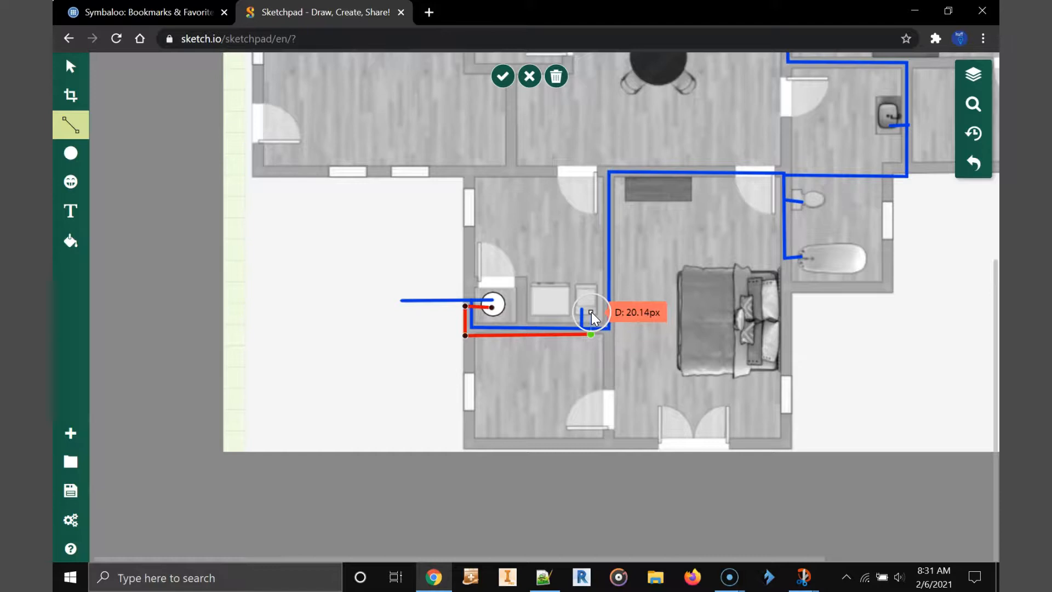
left_click(591, 310)
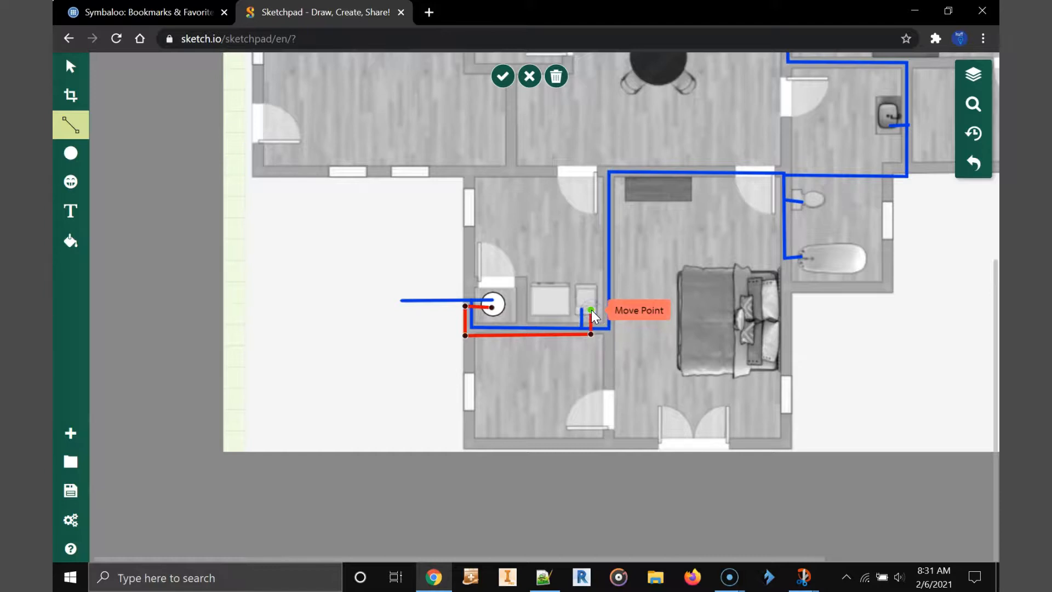
left_click(591, 310)
Step: Draw a red line from the laundry branch's base alongside the blue run, above the bedroom, to the sink in the larger bathroom
left_click(593, 334)
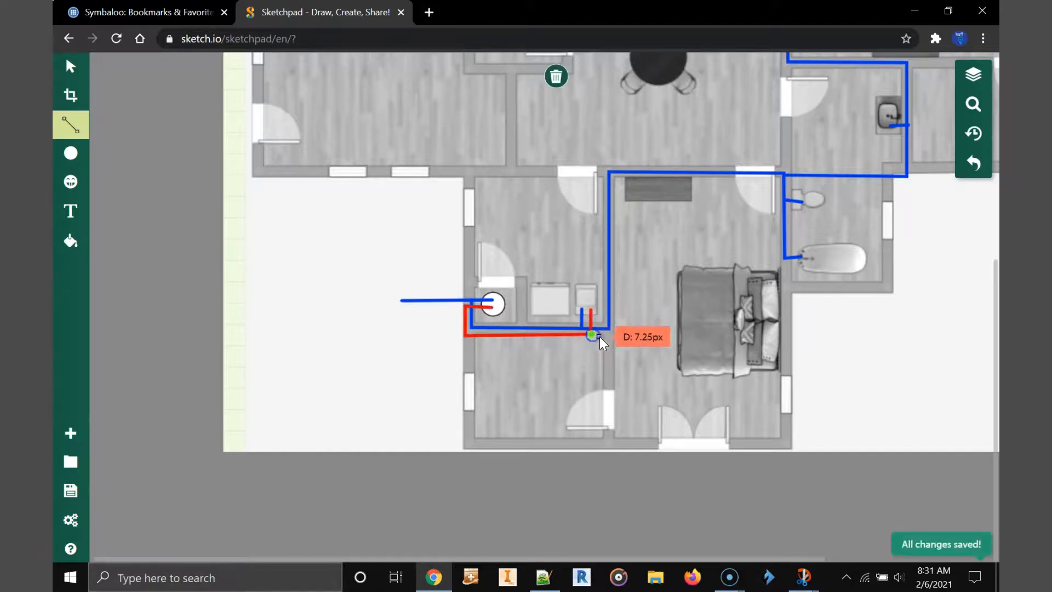
left_click(606, 334)
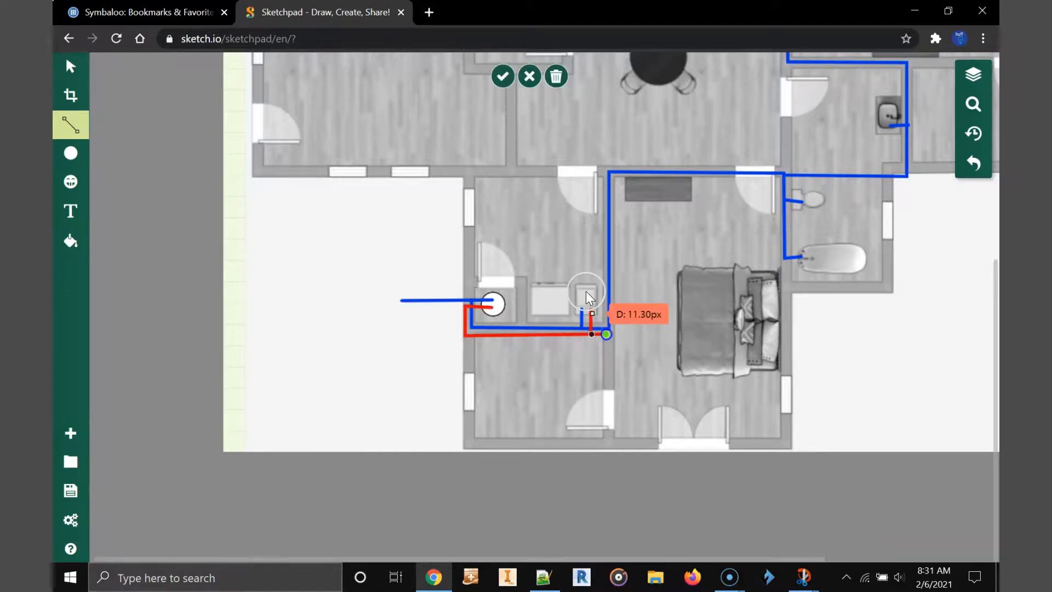
left_click(604, 177)
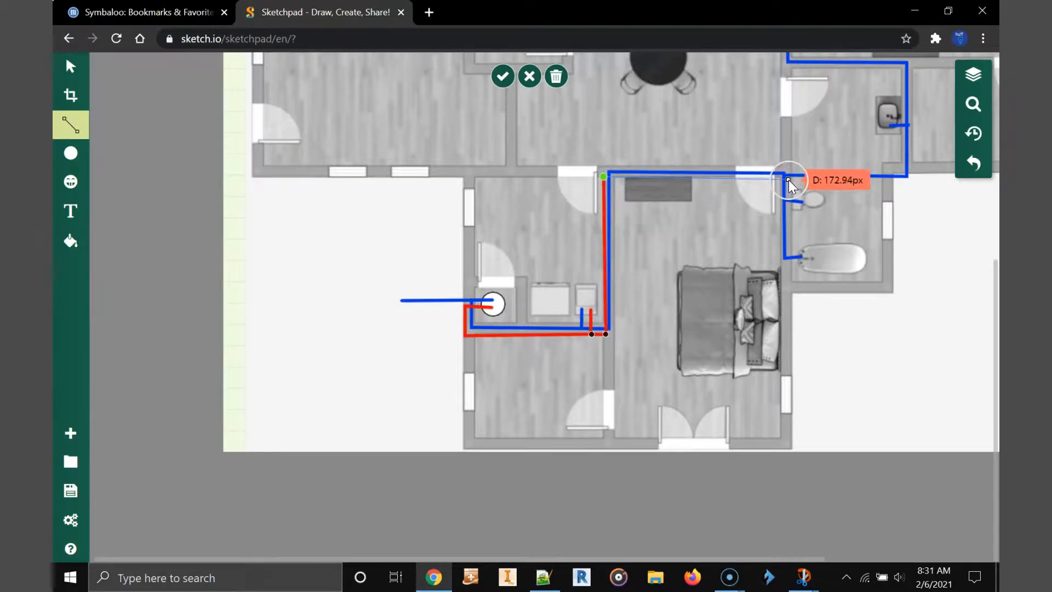
left_click(903, 182)
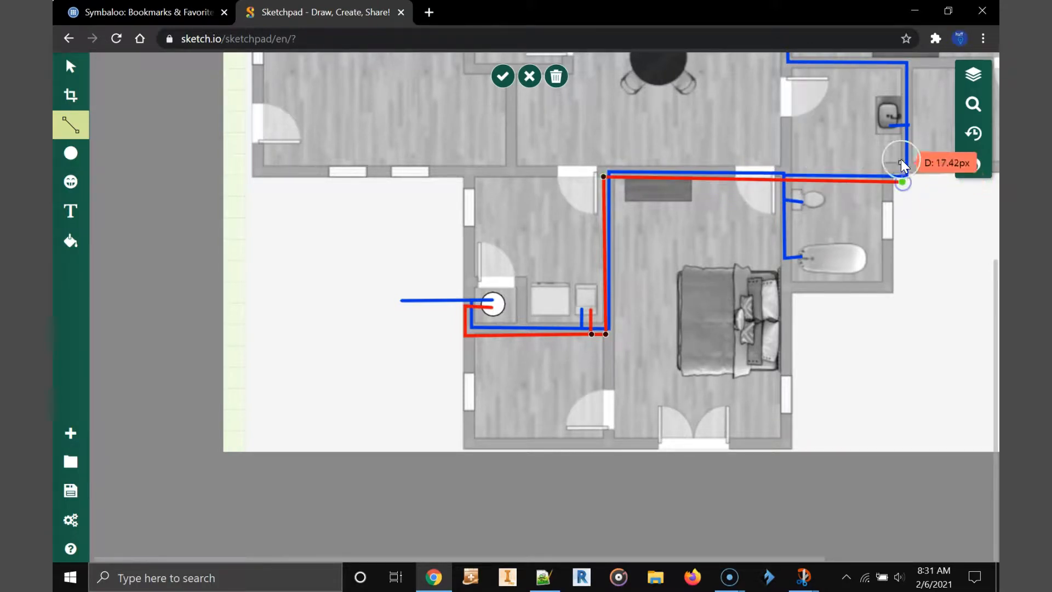
left_click(902, 109)
left_click(892, 110)
key("Return")
Step: Draw a red branch line from the run above the bedroom down the bathroom wall to the bathtub
left_click(778, 179)
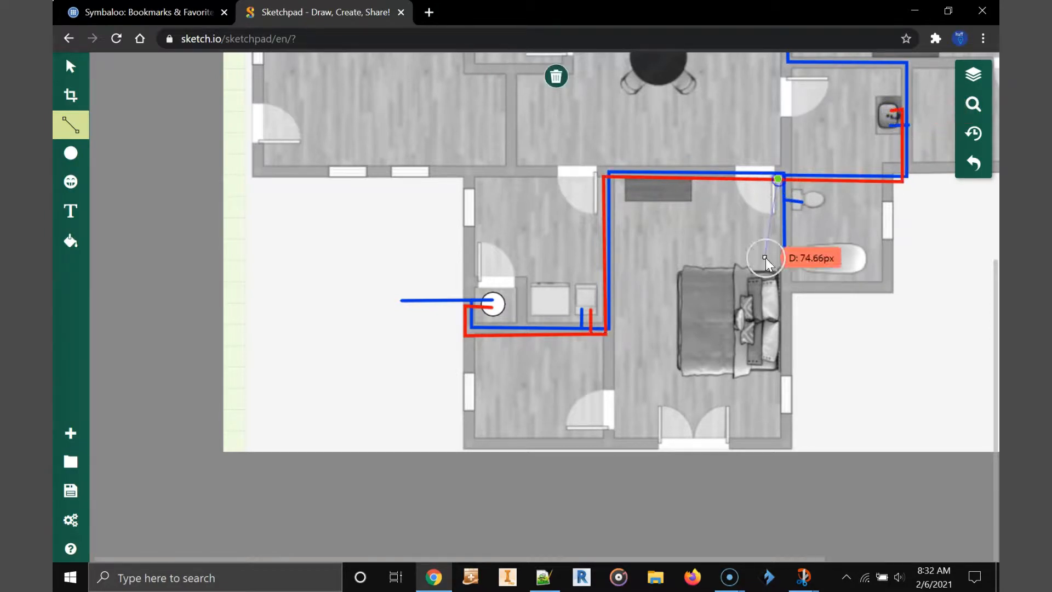
left_click(782, 267)
left_click(804, 265)
key("Return")
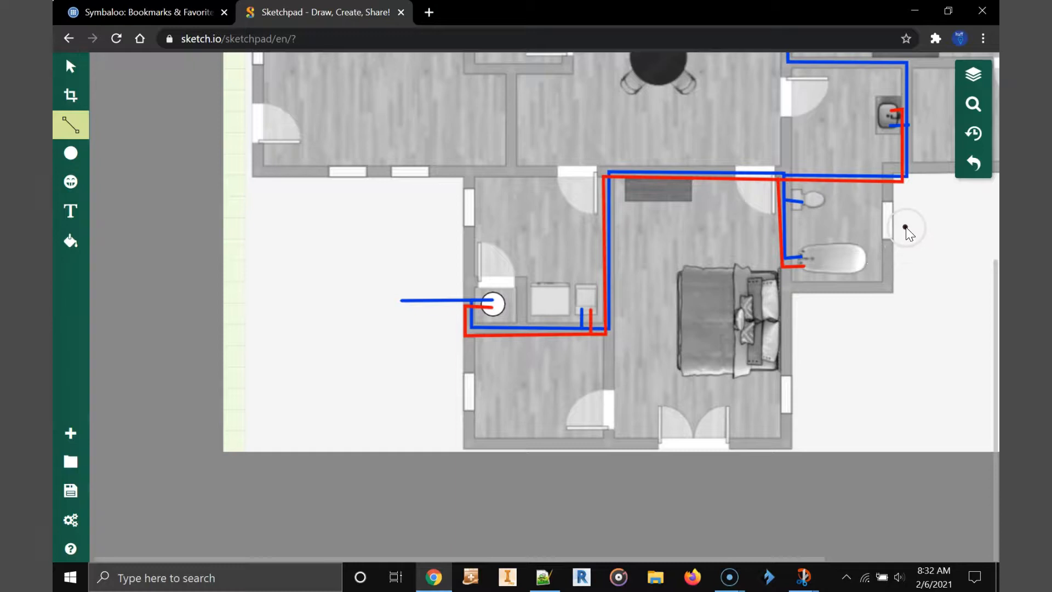
Step: Continue the red line beside the blue run from the larger bathroom's sink to the small bathroom's sink, adding a kitchen sink branch
scroll(906, 263, "up", 4)
left_click(903, 349)
left_click(902, 296)
left_click(785, 295)
left_click(780, 118)
left_click(564, 119)
left_click(564, 140)
double_click(553, 140)
left_click(666, 119)
double_click(665, 142)
Step: Review the red and blue supply lines at each fixture across the whole floor plan
scroll(893, 458, "up", 2)
scroll(893, 458, "down", 2)
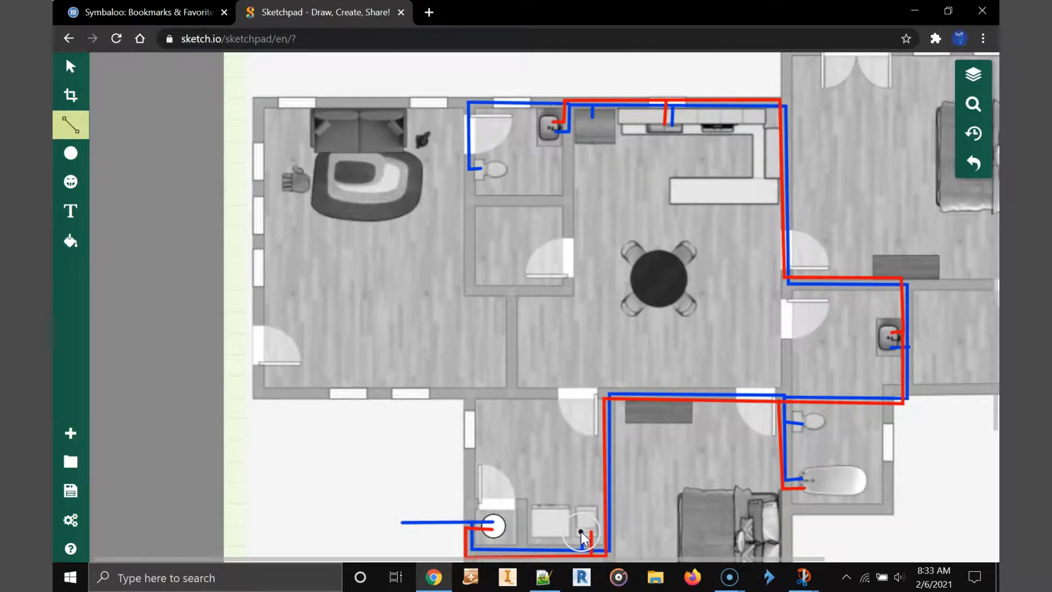
scroll(573, 513, "down", 4)
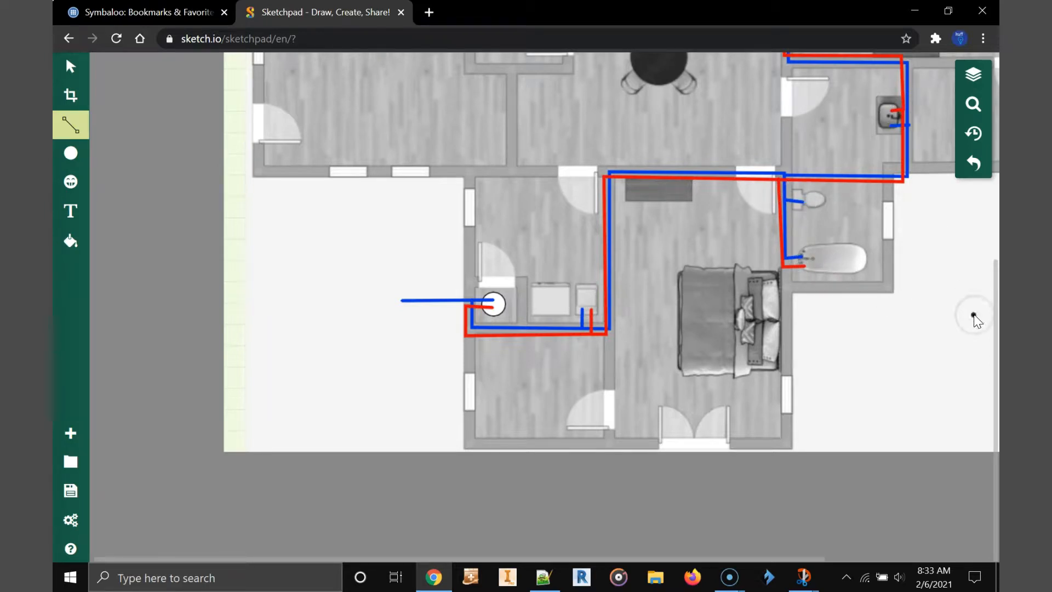
scroll(959, 321, "up", 2)
scroll(959, 320, "up", 4)
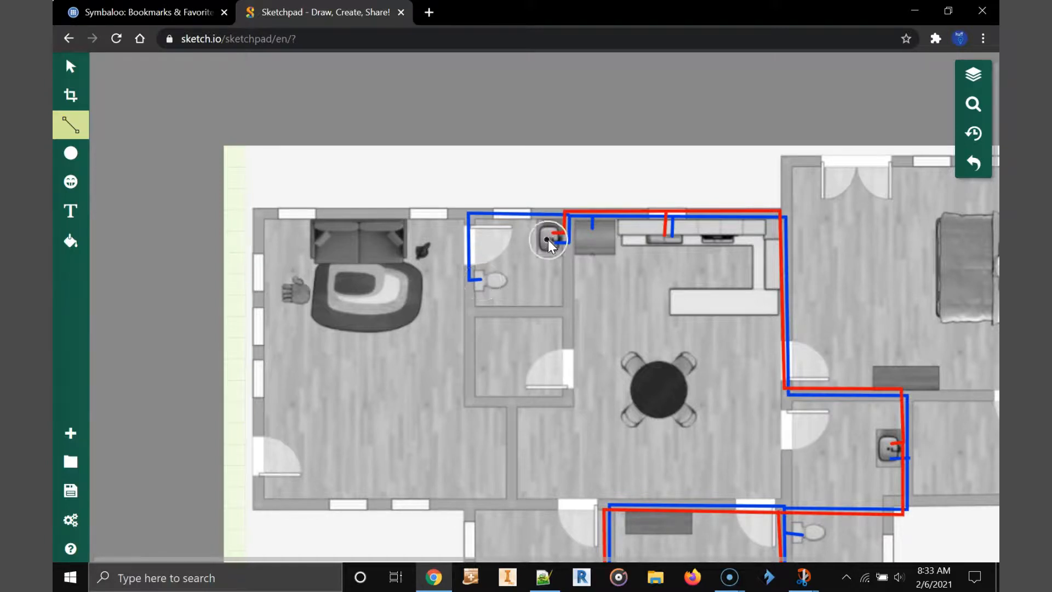
scroll(663, 368, "down", 4)
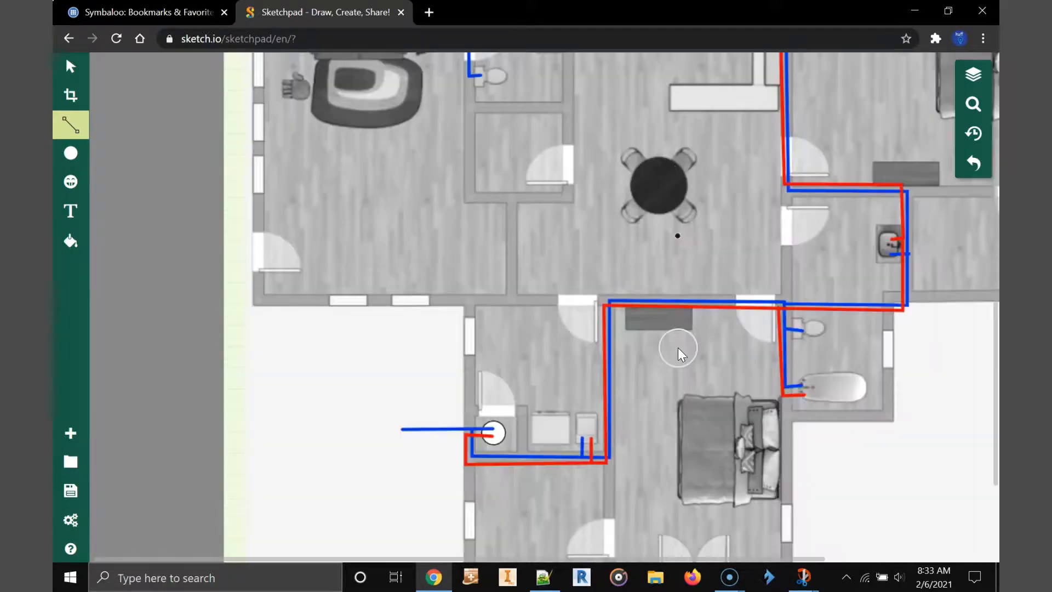
scroll(678, 350, "up", 2)
left_click(974, 104)
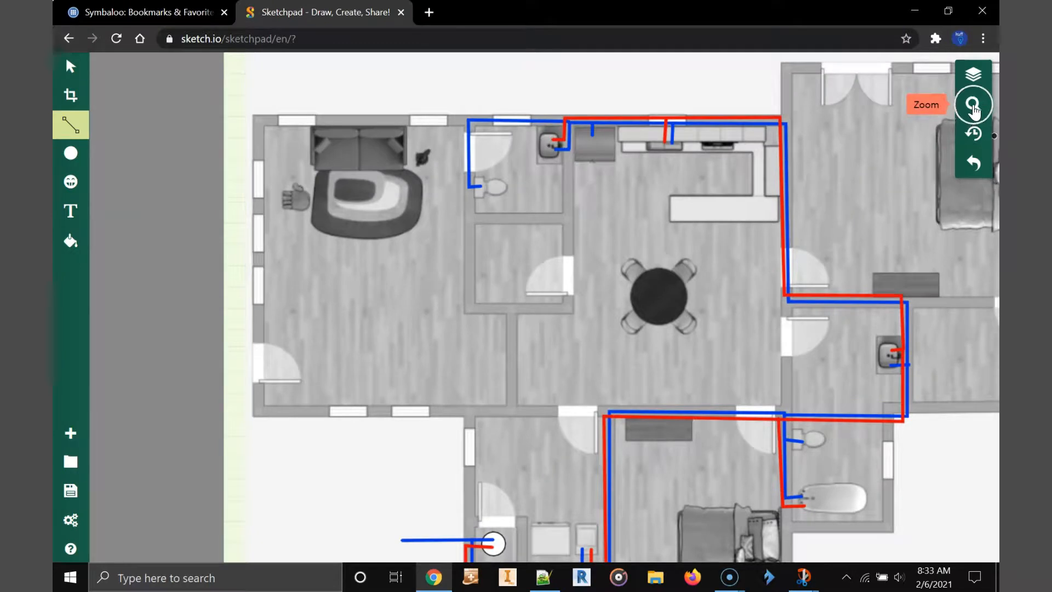
left_click(930, 238)
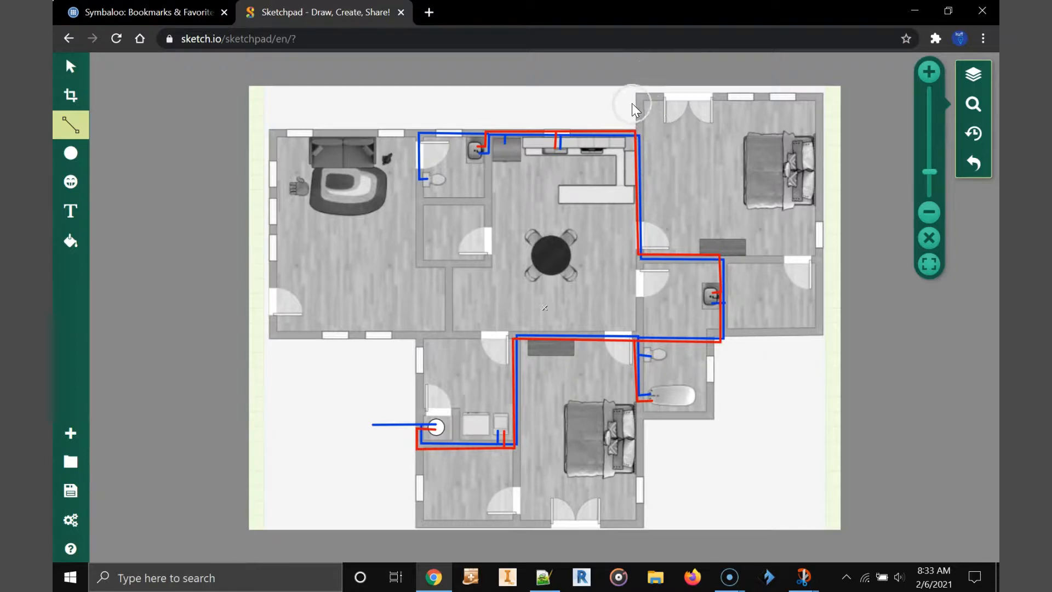
Step: Set the Line tool's outline color to green #689a10
left_click(77, 125)
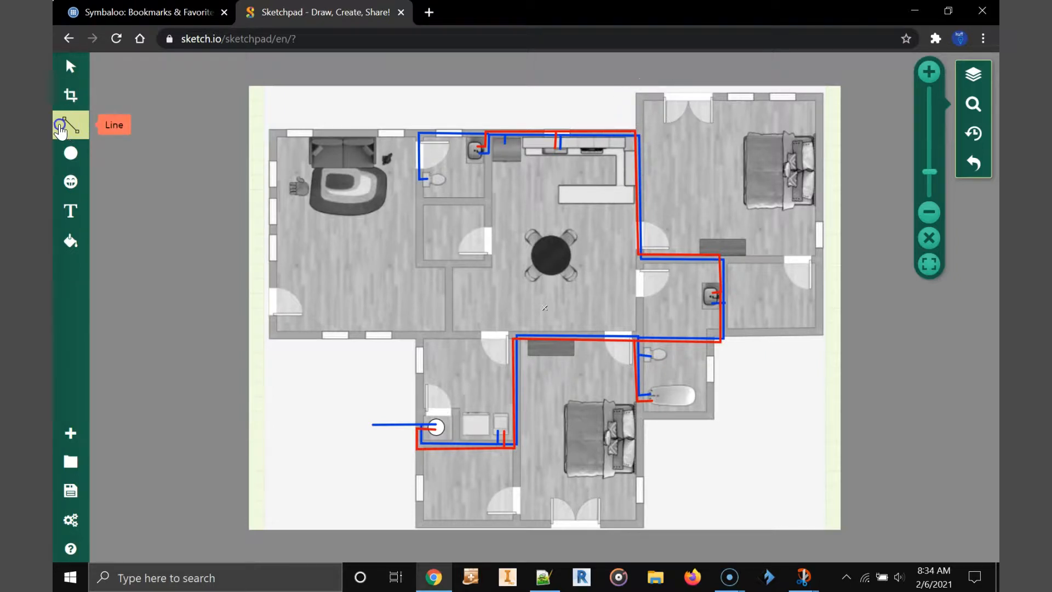
left_click(137, 238)
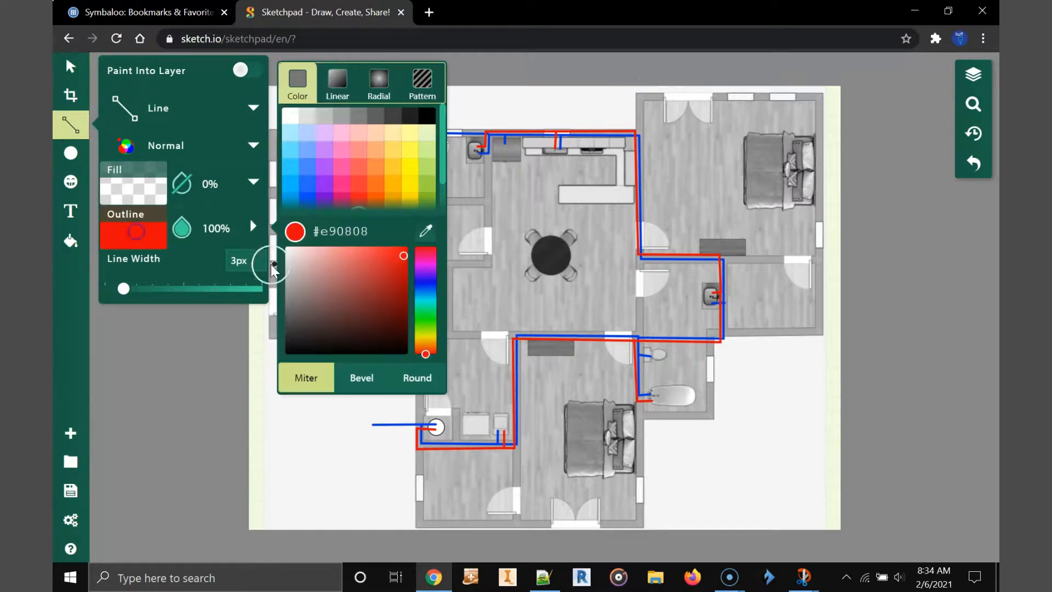
scroll(359, 183, "down", 2)
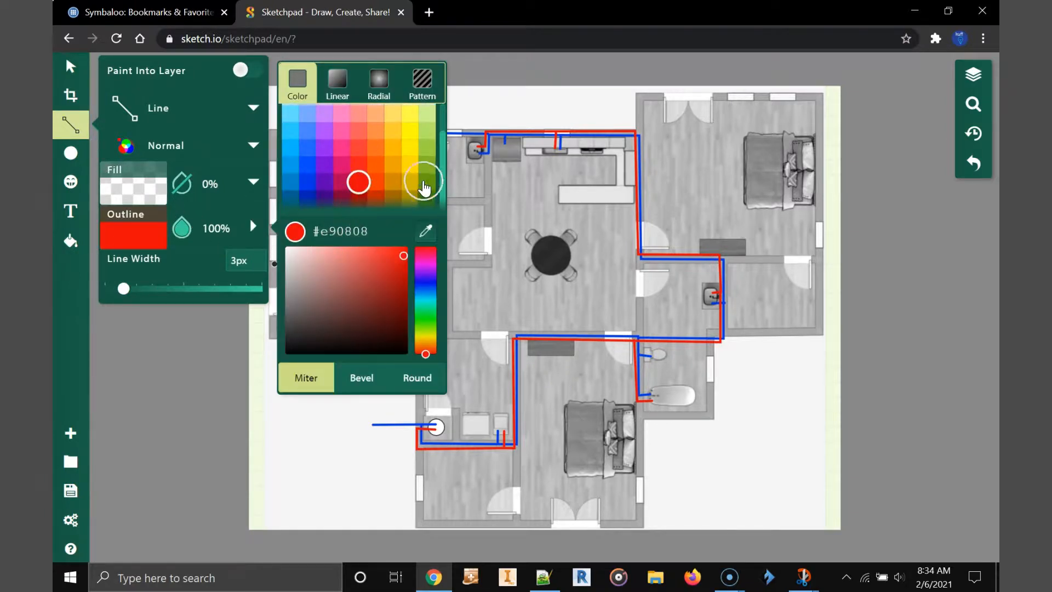
left_click(432, 188)
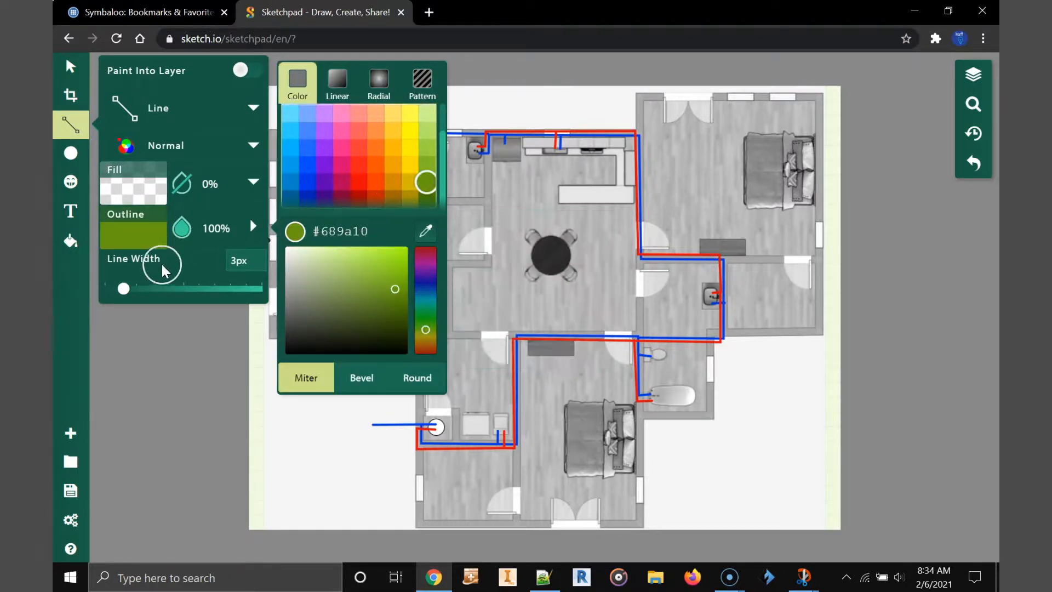
left_click(132, 239)
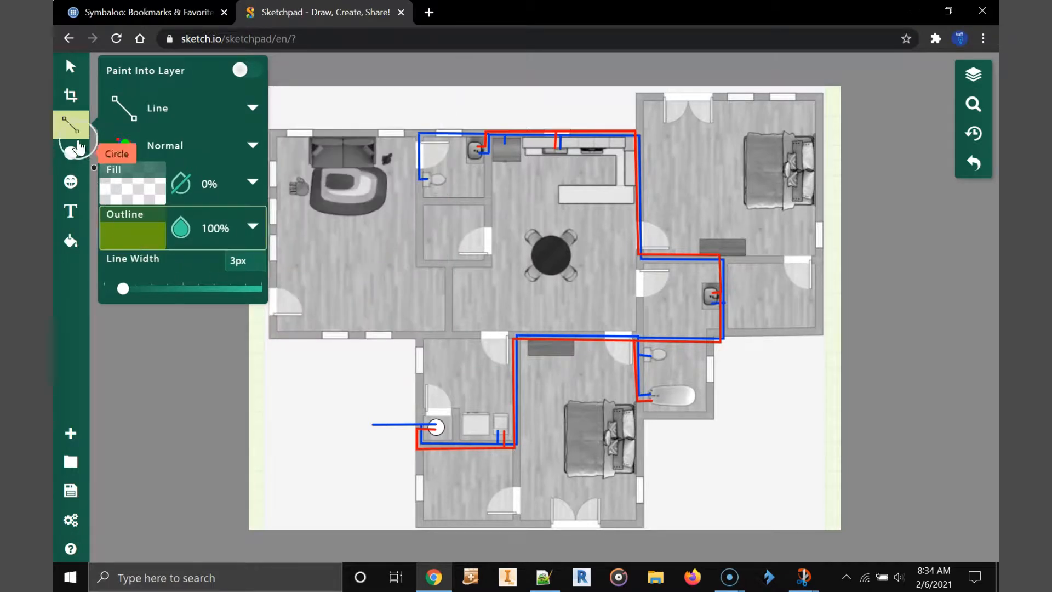
Step: Draw the green main line from the bathtub straight up beside the kitchen wall and out of the house near the upper bedroom's corner
left_click(70, 125)
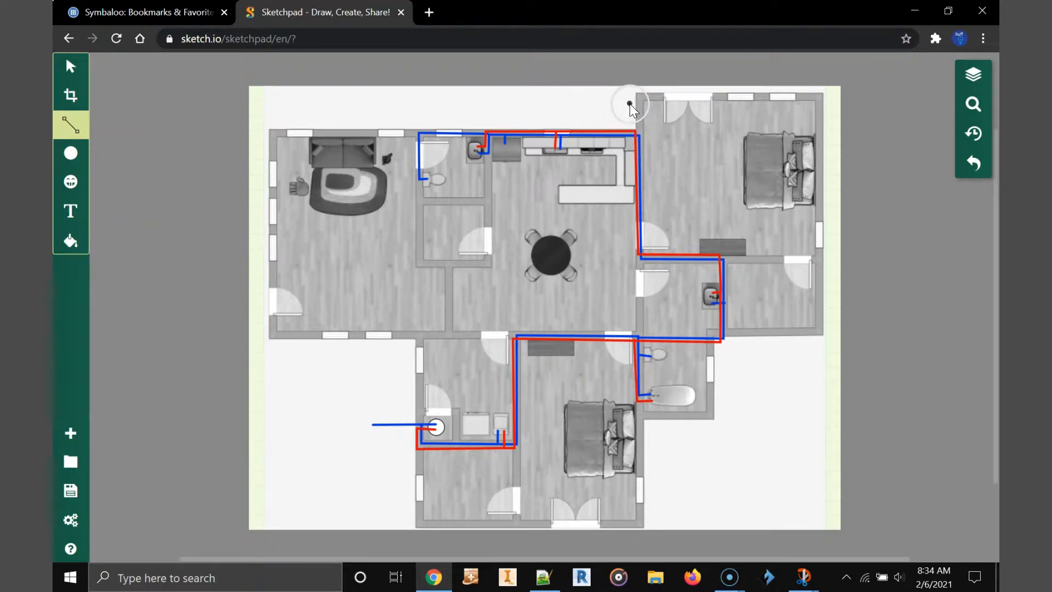
mouse_move(652, 397)
left_mouse_down()
mouse_move(643, 87)
mouse_move(644, 100)
left_mouse_up()
double_click(597, 98)
Step: Draw green branch lines connecting the larger bathroom's sink and the toilet above the bathtub to the vertical green main line
scroll(600, 368, "up", 2)
left_click(973, 105)
left_click(927, 157)
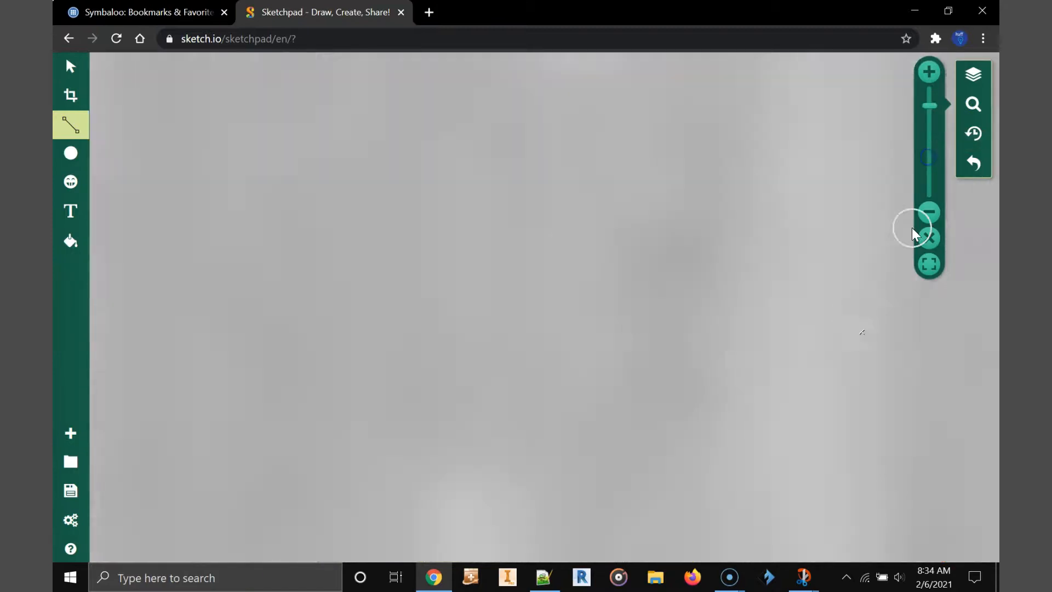
left_click(929, 238)
left_click(973, 105)
scroll(658, 236, "down", 4)
left_click(636, 241)
left_click(667, 240)
left_click(666, 178)
left_click(505, 179)
left_click(506, 178)
left_click(506, 346)
double_click(535, 353)
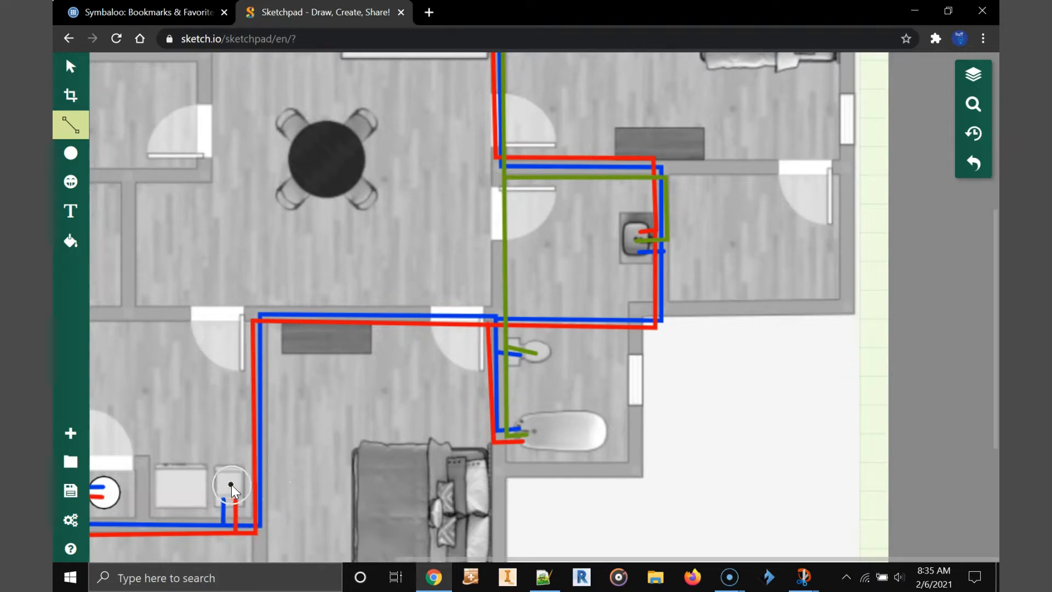
Step: Draw a green line from the laundry sink up along the bedroom wall and across to the vertical green main line
left_click_drag(230, 485, 227, 541)
left_click(266, 540)
left_click(264, 303)
left_click(503, 302)
left_click(503, 303)
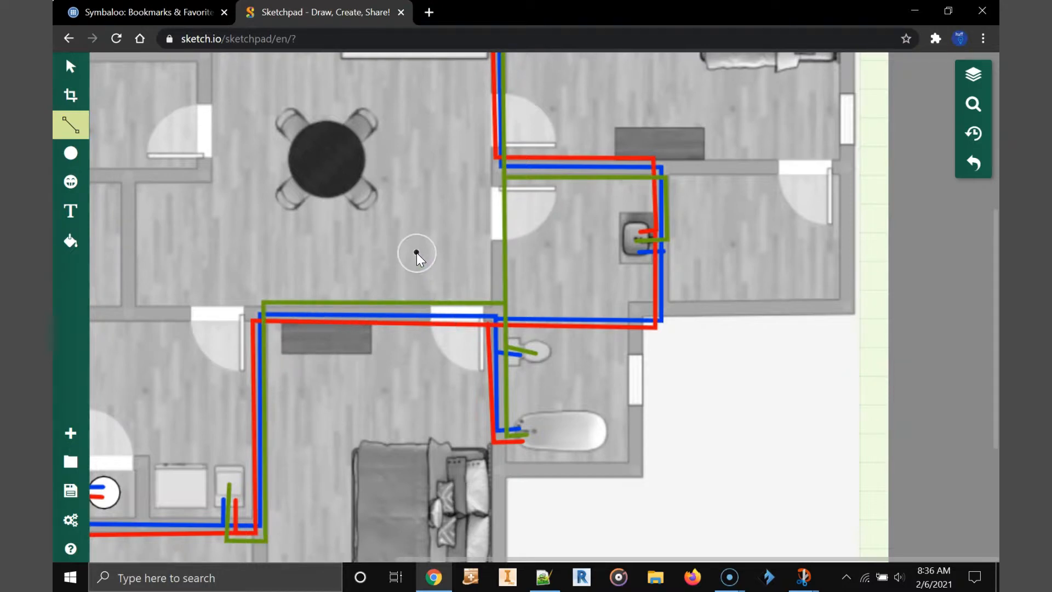
Step: Draw a green line from the small bathroom's toilet up its wall and along the kitchen's outer wall to the main line
scroll(415, 248, "up", 5)
left_click_drag(157, 321, 264, 381)
left_click(219, 346)
left_click(177, 346)
left_click(178, 259)
left_click(616, 265)
key("Return")
Step: Connect the small bathroom's sink and the kitchen sink to the green run along the outer wall with short branch lines
left_click(291, 289)
left_click(324, 287)
left_click(326, 263)
key("Return")
left_click(452, 293)
left_click(452, 262)
key("Return")
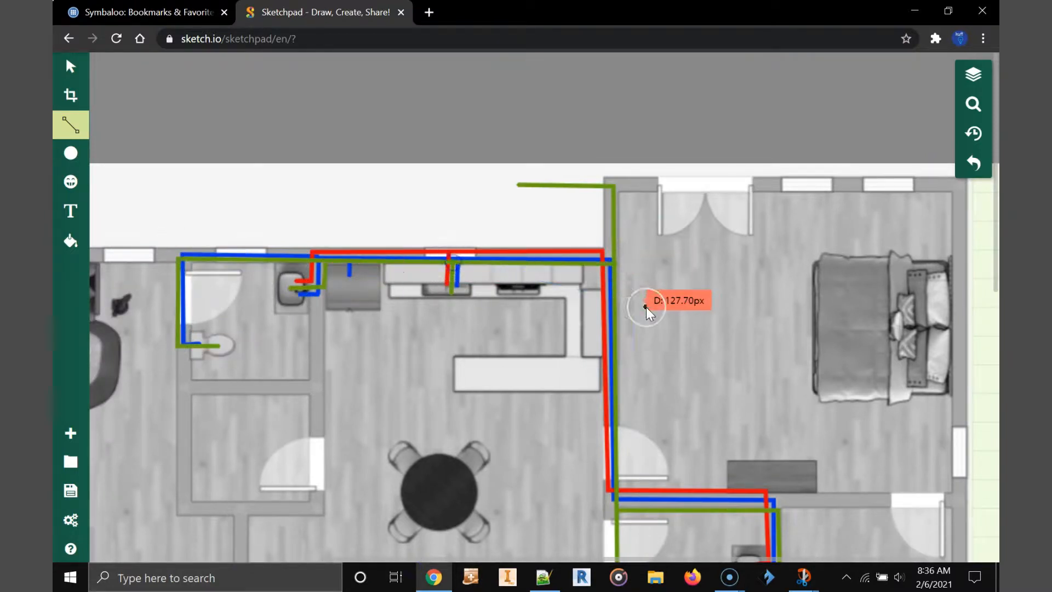
Step: Fit the whole plan in view and add a text label reading "water" near the incoming blue line
left_click(973, 106)
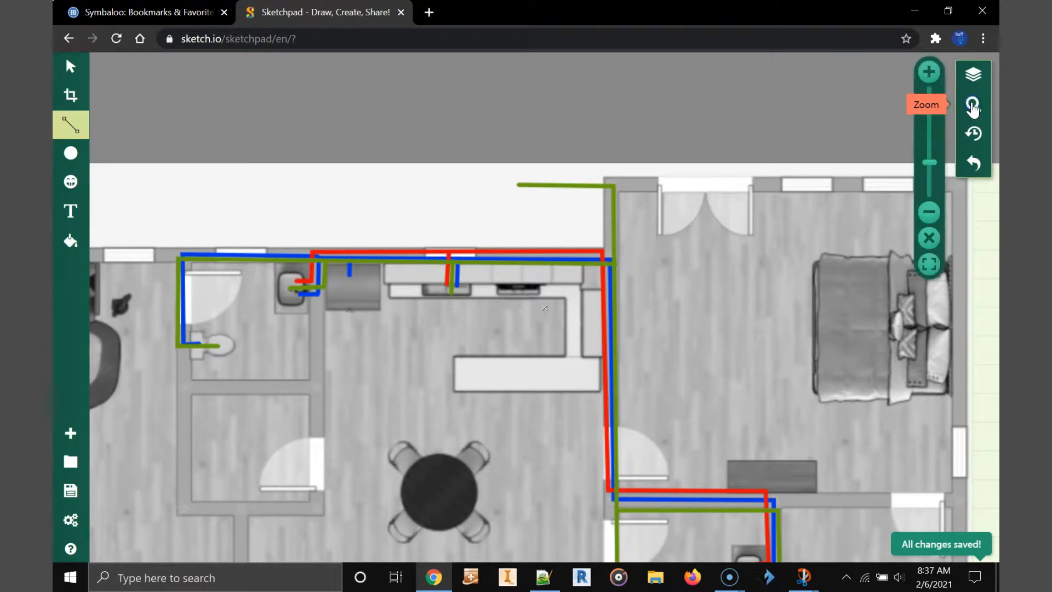
left_click(929, 238)
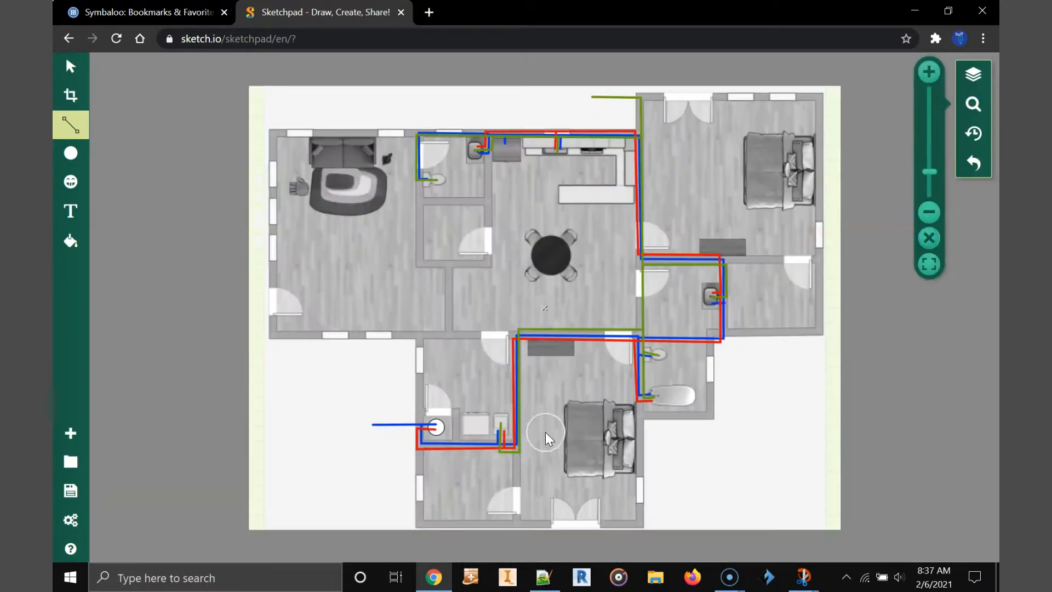
left_click(511, 450)
left_click(70, 212)
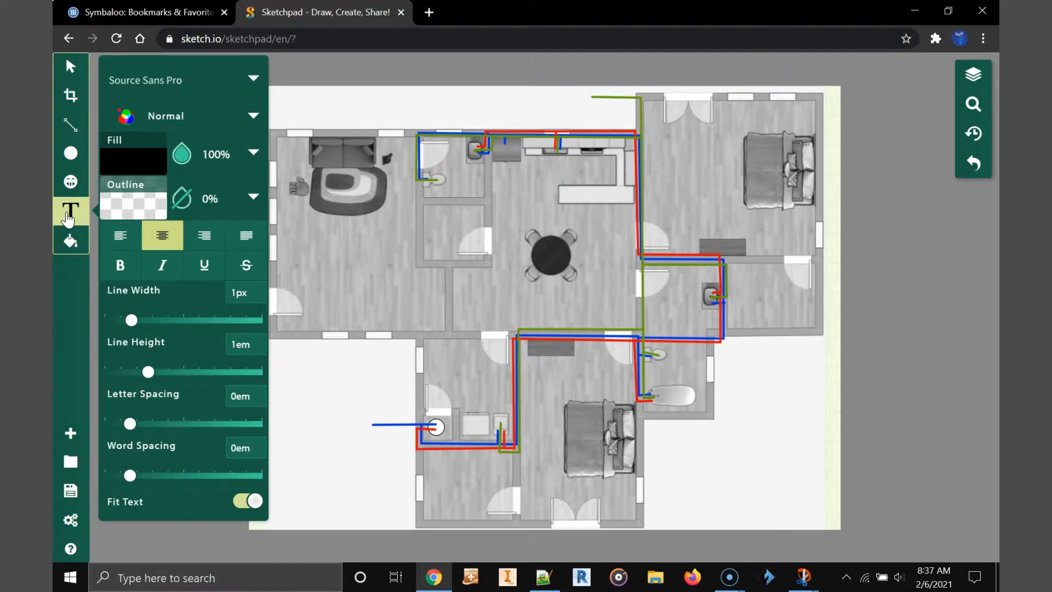
left_click(75, 216)
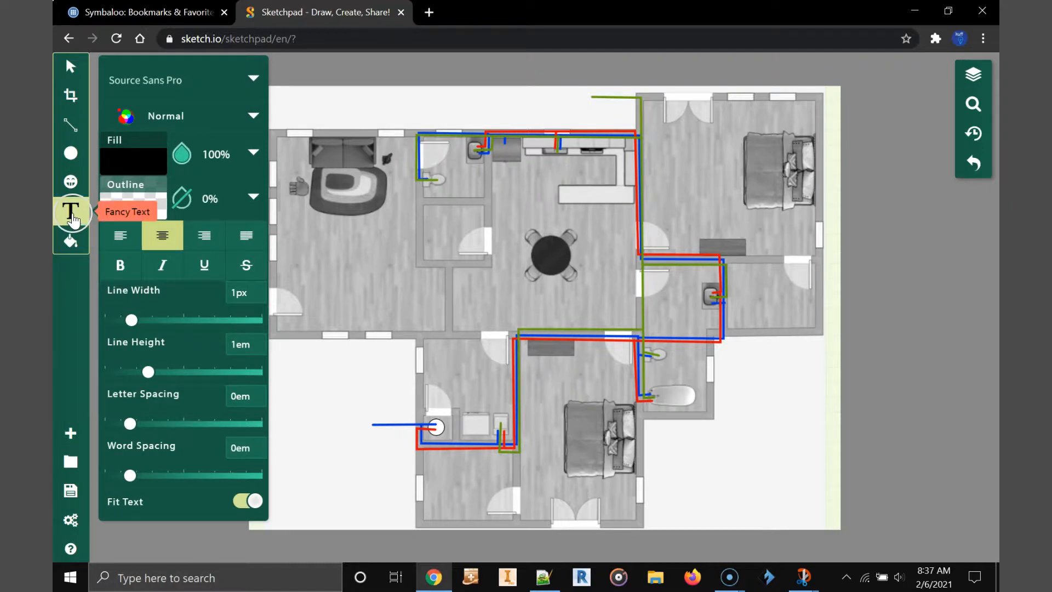
left_click(73, 215)
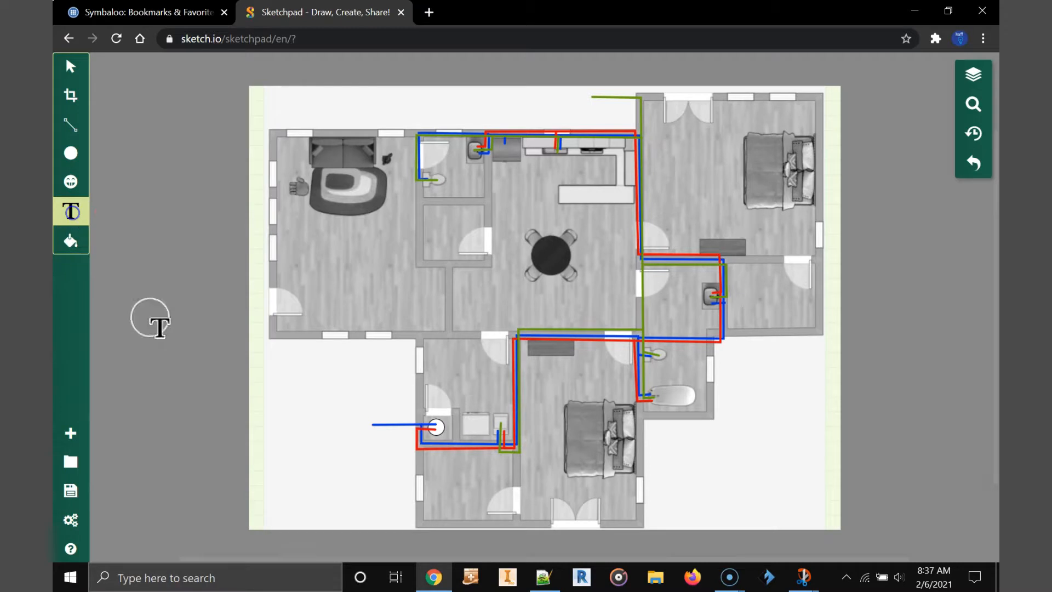
left_click(274, 379)
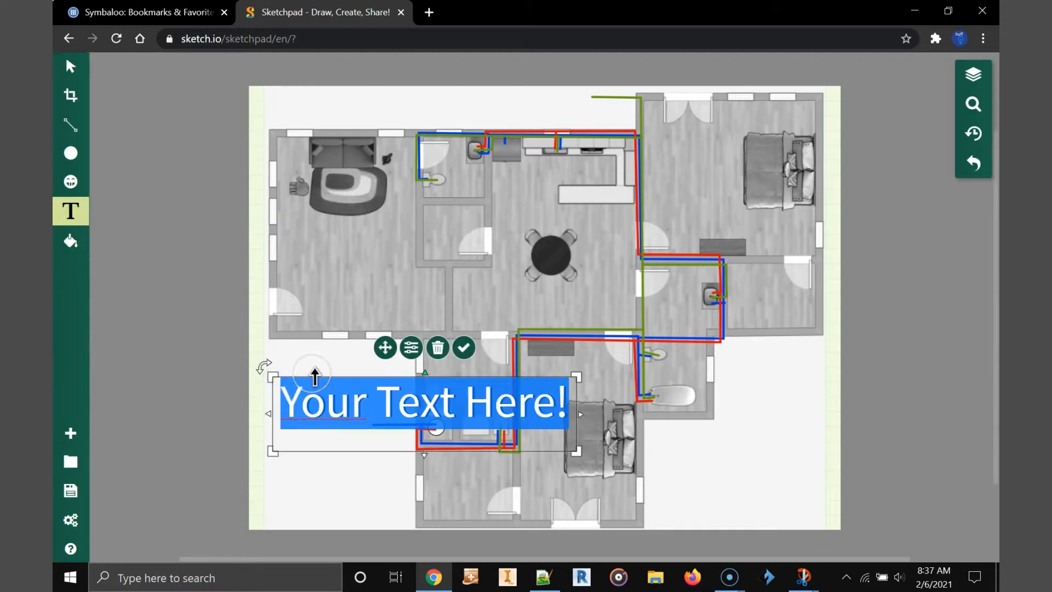
key("BackSpace")
type("water")
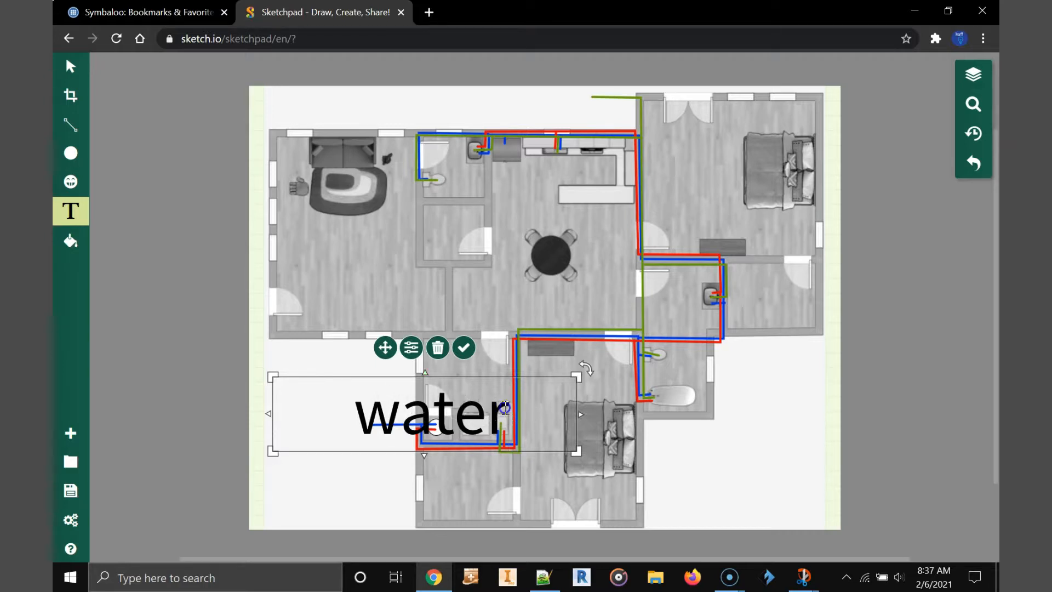
Step: Shrink the "water" label and place it just above the outer end of the blue supply line
left_click_drag(511, 417, 333, 420)
left_click_drag(577, 452, 375, 412)
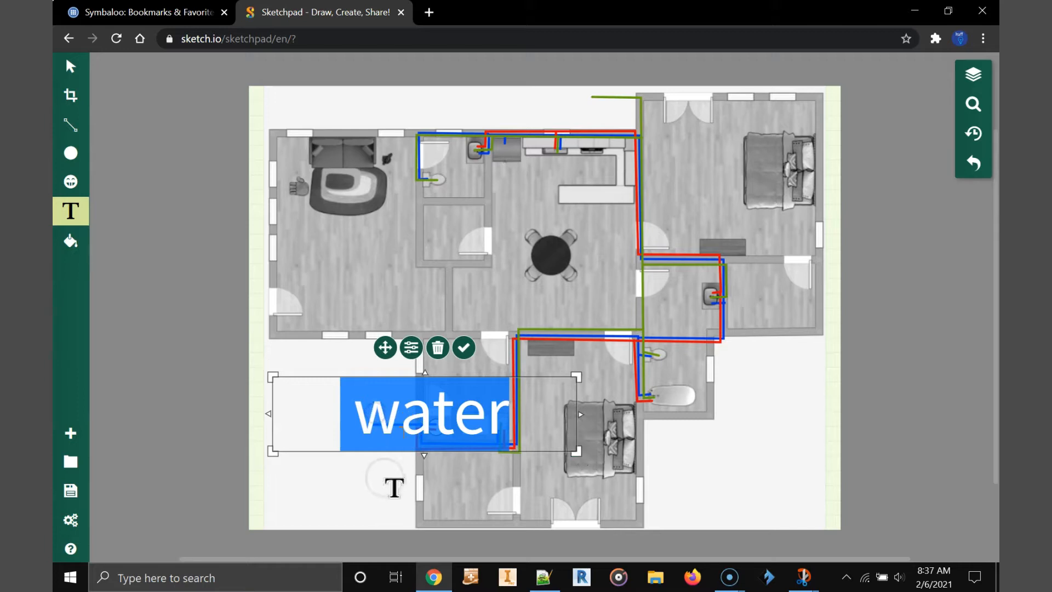
left_click(364, 416)
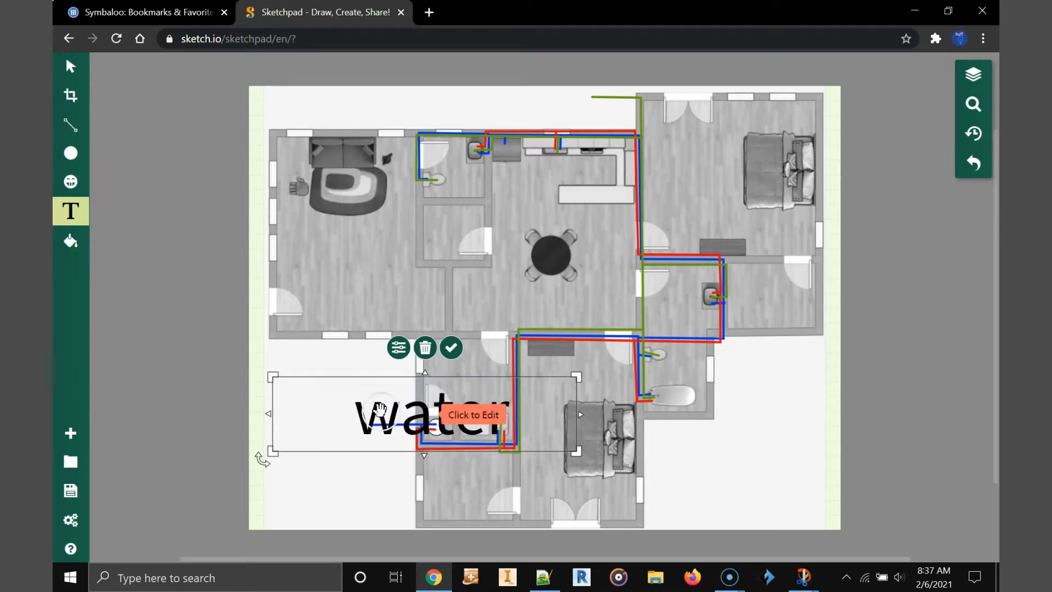
left_click_drag(582, 452, 370, 415)
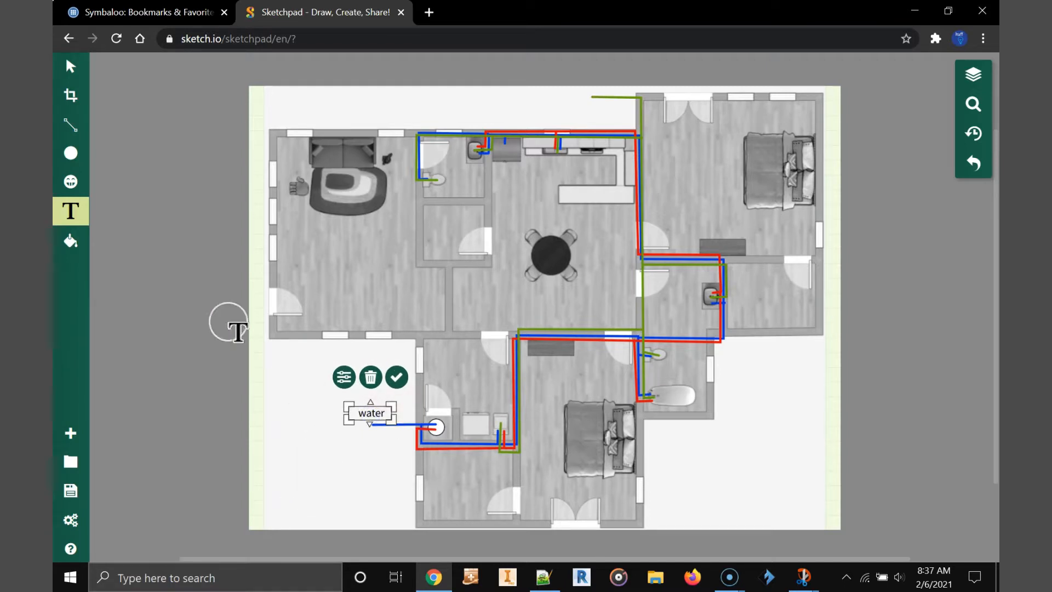
Step: Add a small "sewer" text label and place it just below the outer end of the green main line
left_click_drag(674, 432, 793, 474)
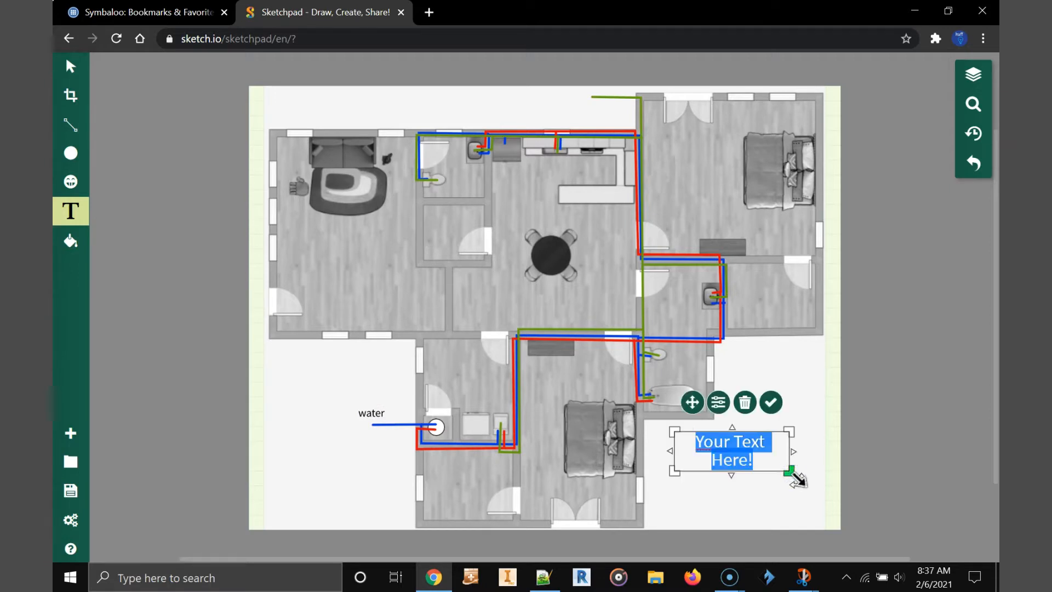
type("sewer")
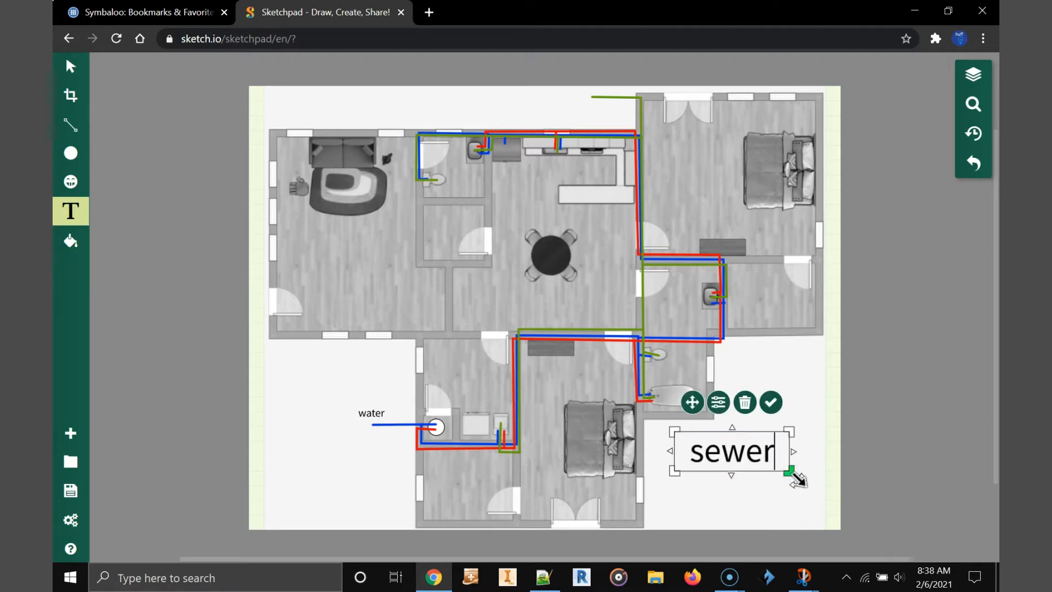
left_click_drag(789, 471, 725, 454)
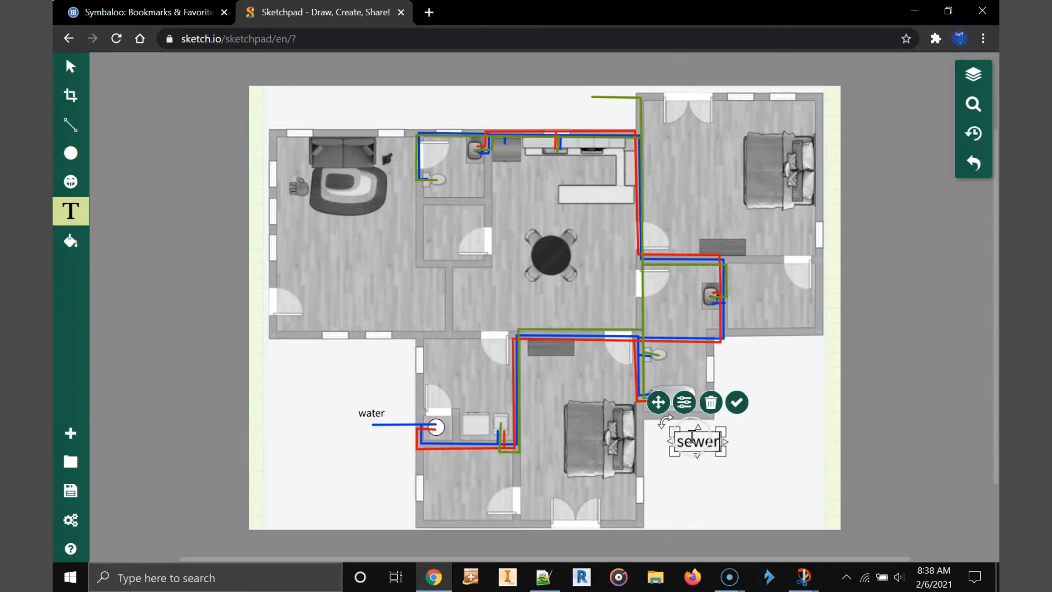
left_click_drag(649, 412, 548, 72)
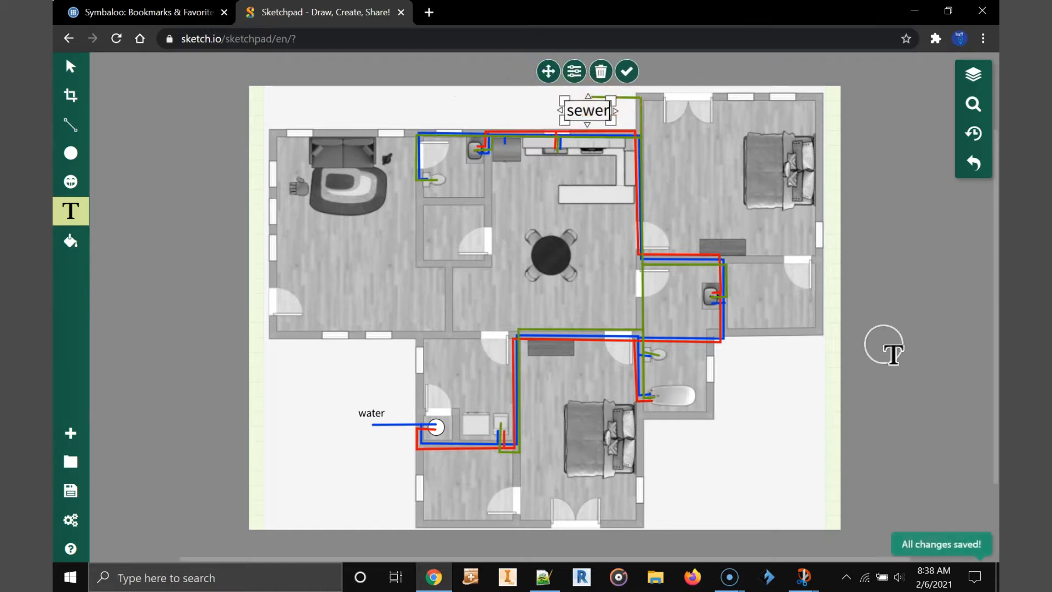
left_click(626, 71)
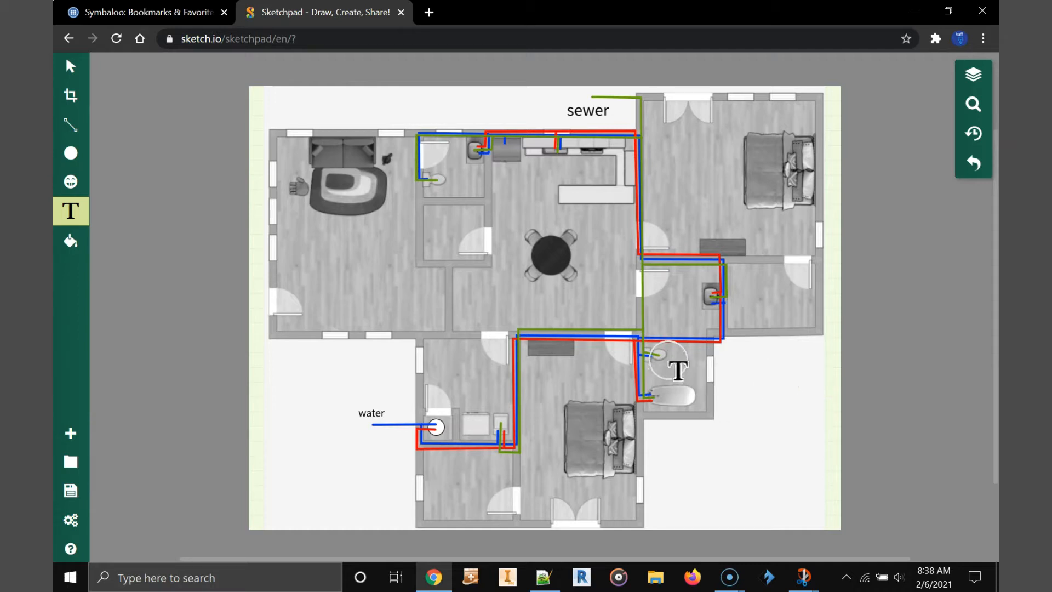
left_click(70, 66)
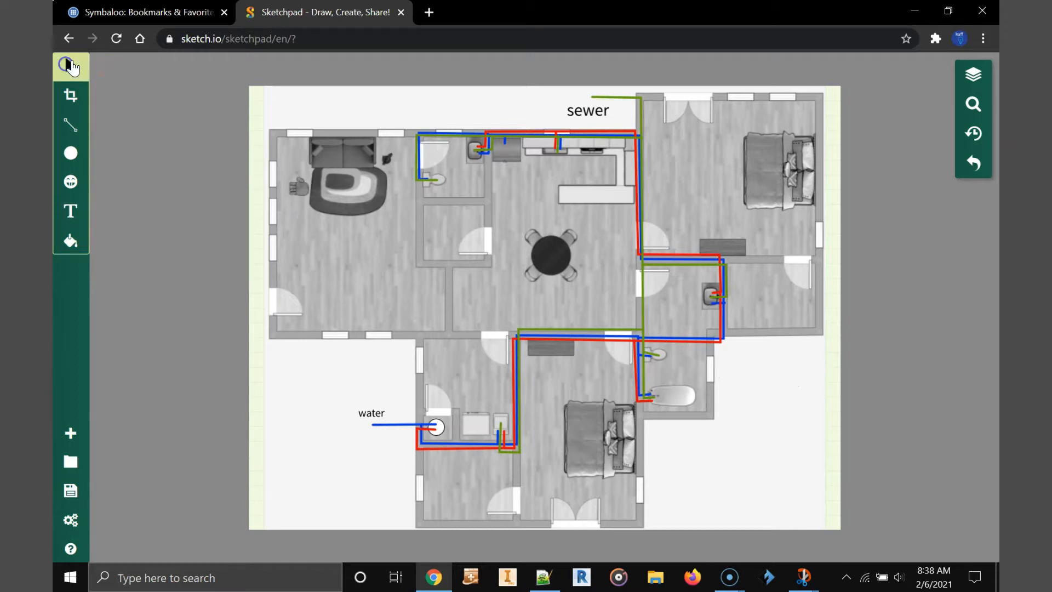
left_click(657, 341)
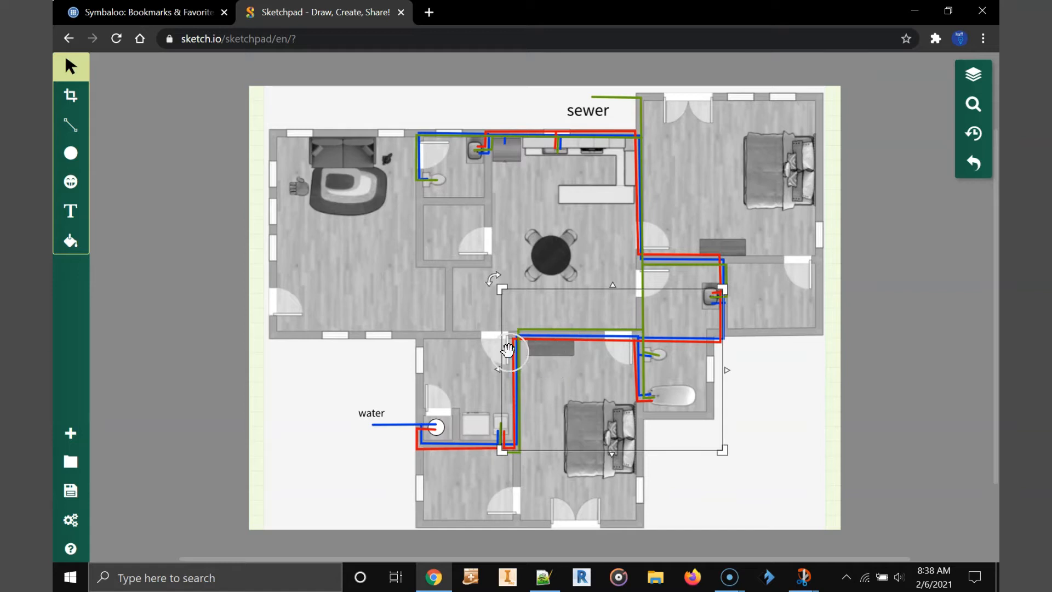
left_click(473, 448)
left_click(721, 341)
left_click(647, 256)
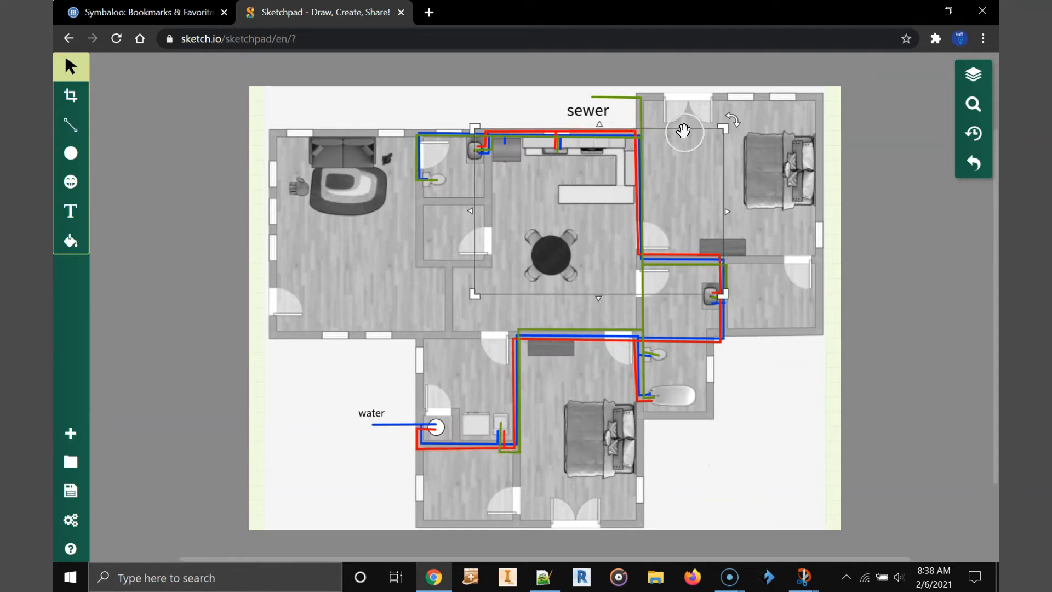
left_click(720, 332)
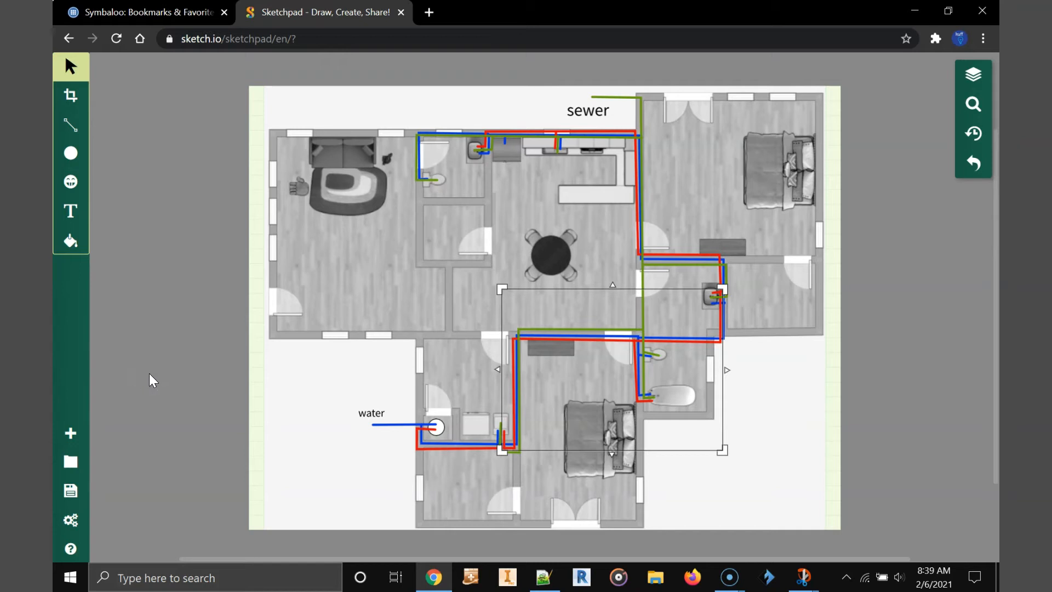
Step: Export the drawing as a PDF named "plumbing plan 2" to the Downloads folder
left_click(72, 493)
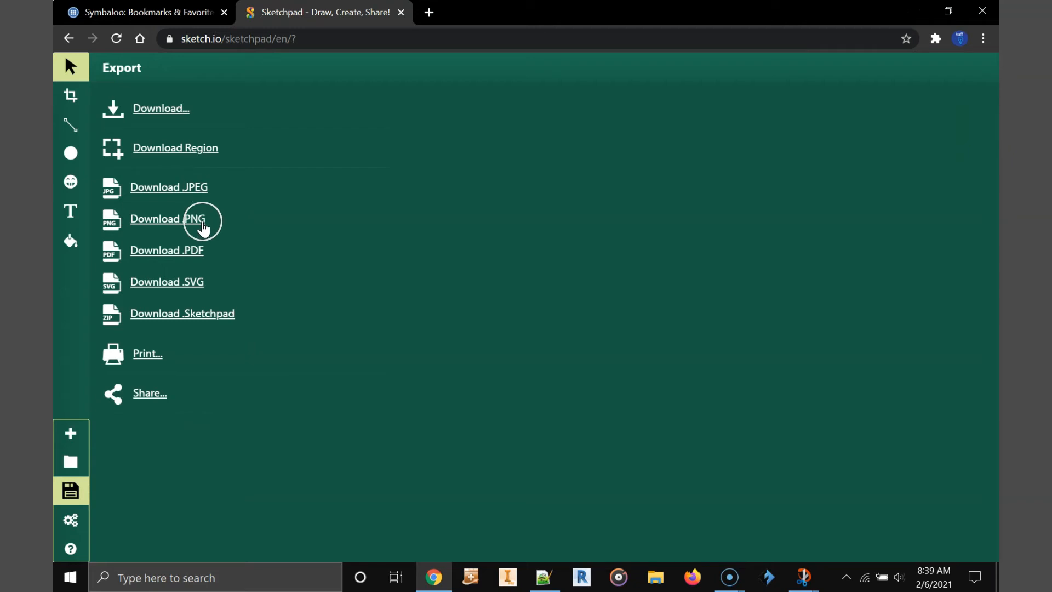
left_click(174, 252)
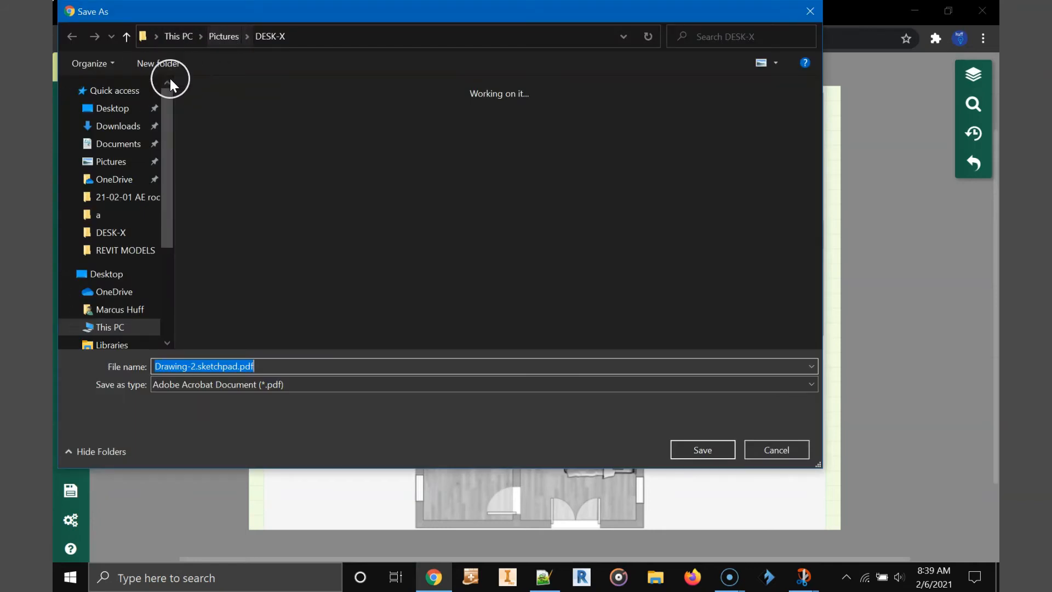
left_click(132, 125)
left_click(287, 365)
type("plumbing plan 2")
key("Return")
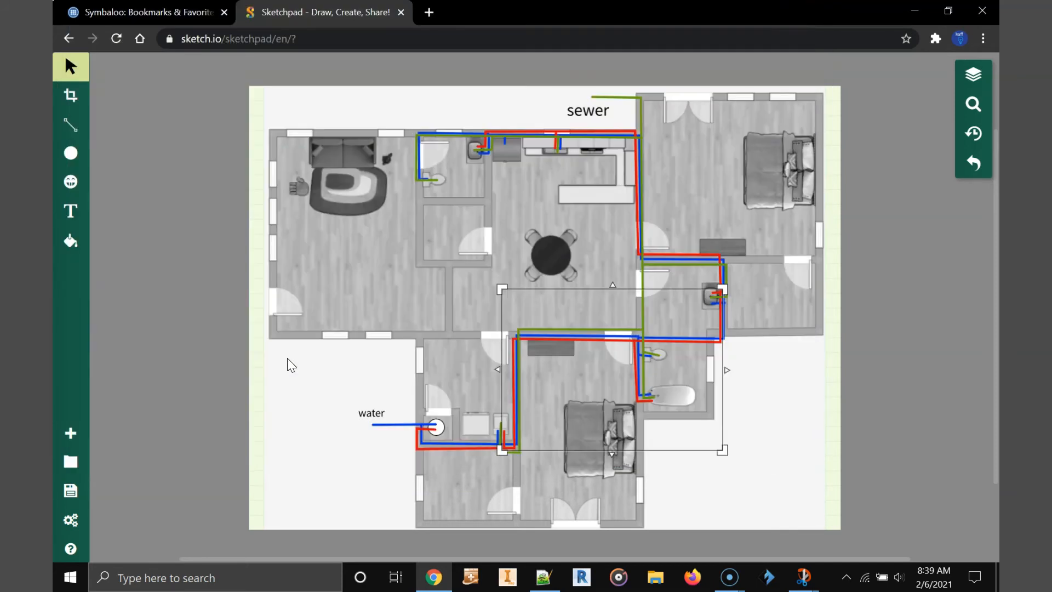
Step: Open the downloaded plumbing plan 2.pdf in Adobe Acrobat Reader and check the full page at 50% zoom
left_click(194, 544)
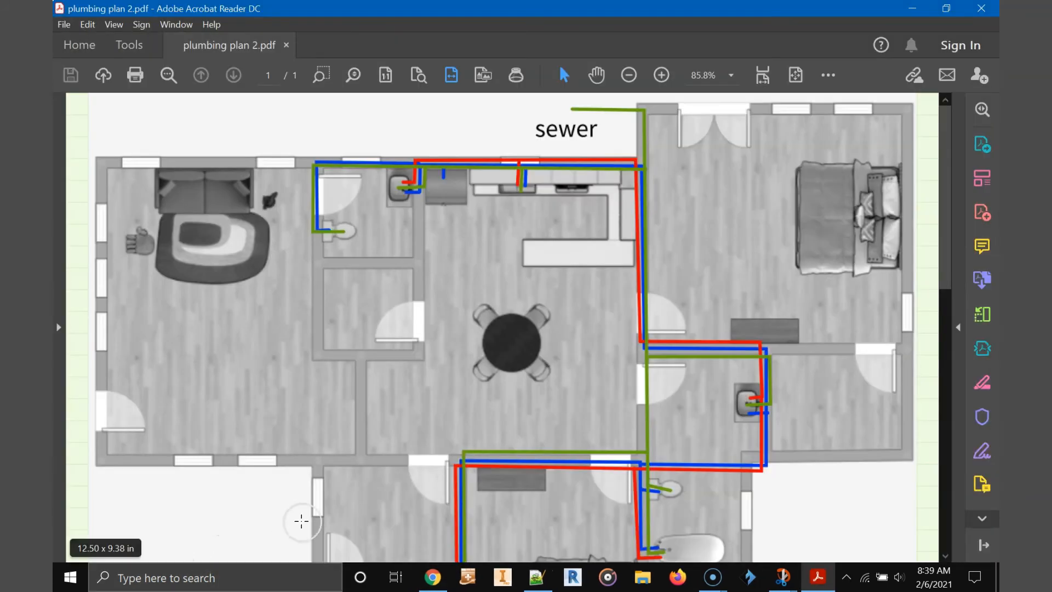
scroll(415, 359, "down", 3)
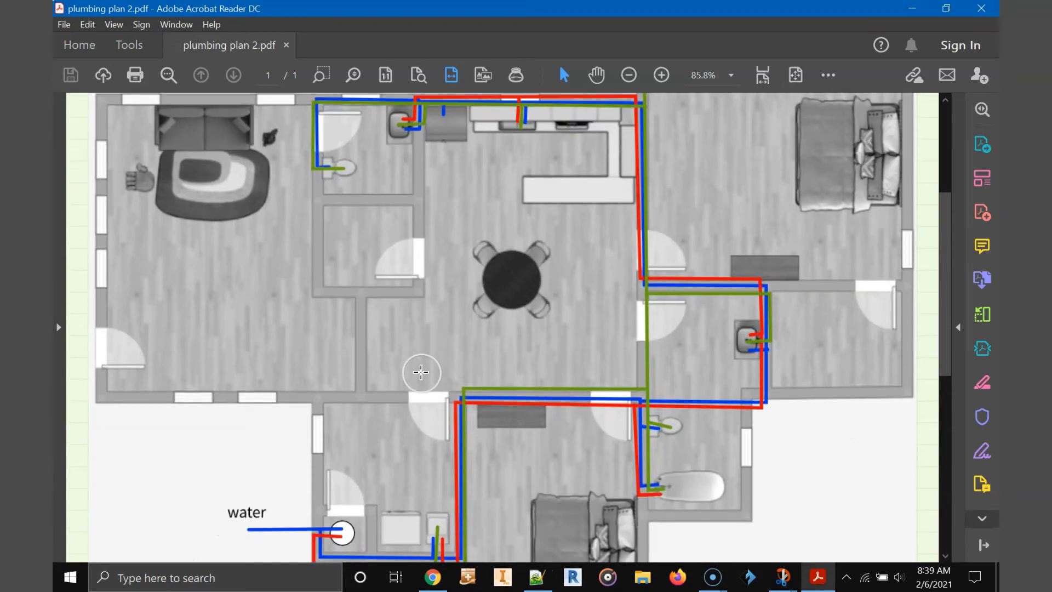
scroll(488, 277, "down", 3)
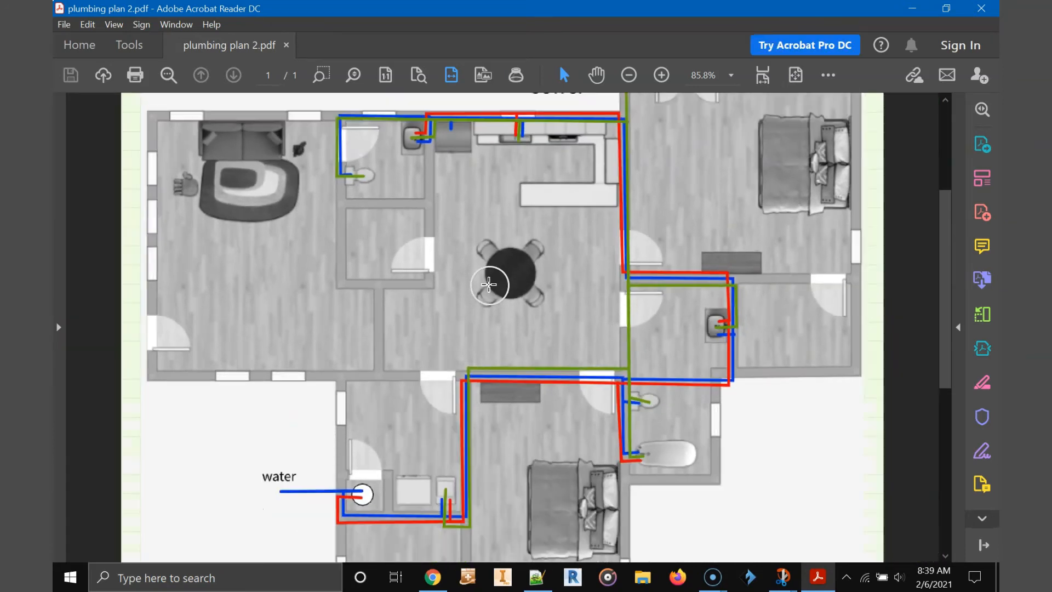
scroll(487, 303, "down", 1)
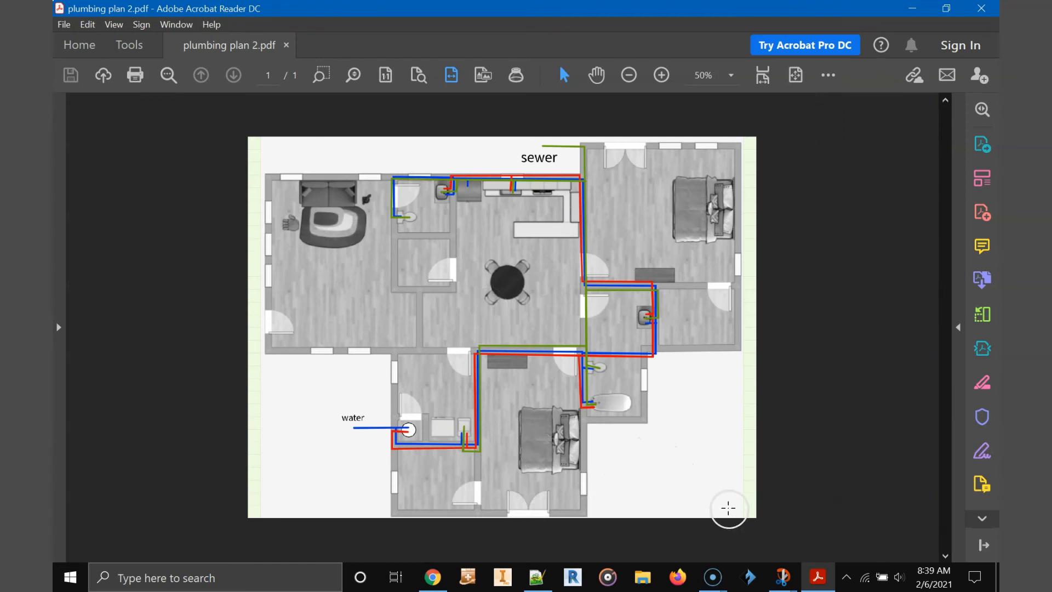
Step: Switch back to Sketchpad and add a text label with the author's name in the blank area below the bathtub room
key("alt+Tab")
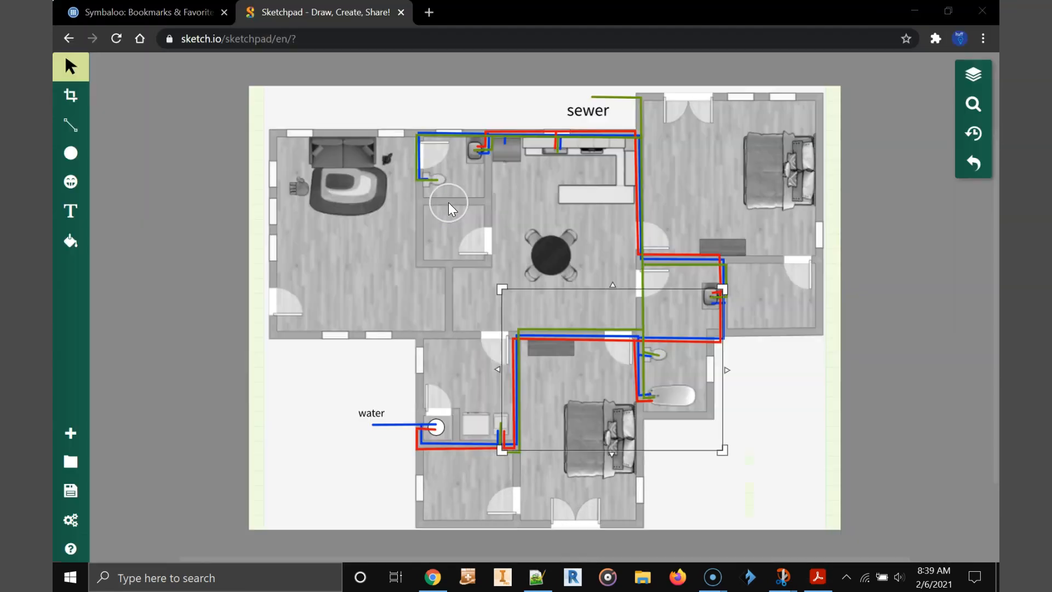
key("alt+Tab")
key("alt+Tab")
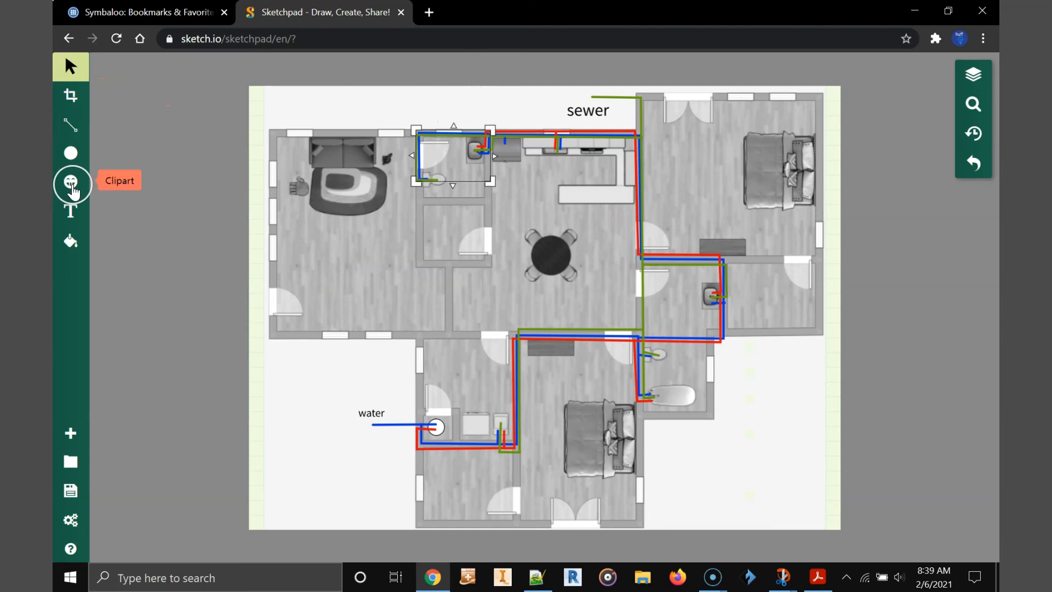
left_click(70, 211)
left_click_drag(669, 441, 796, 501)
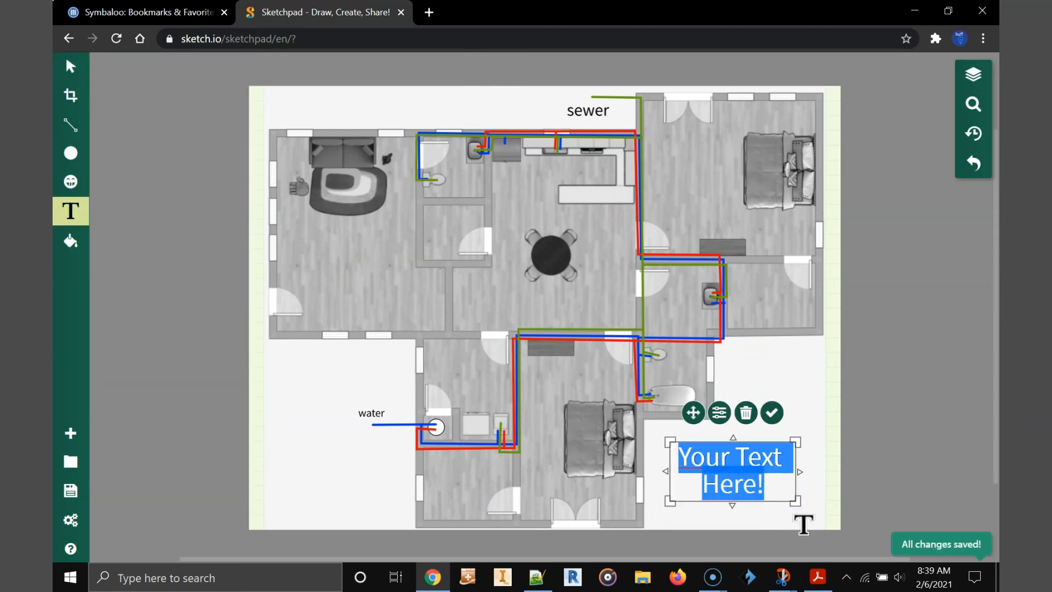
type("M. Huff")
left_click(918, 452)
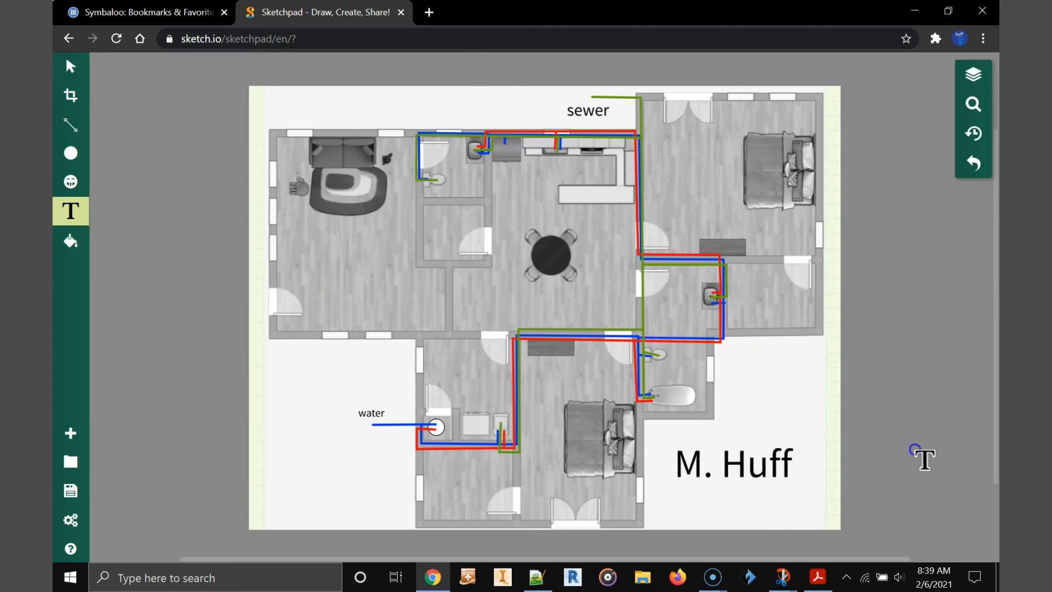